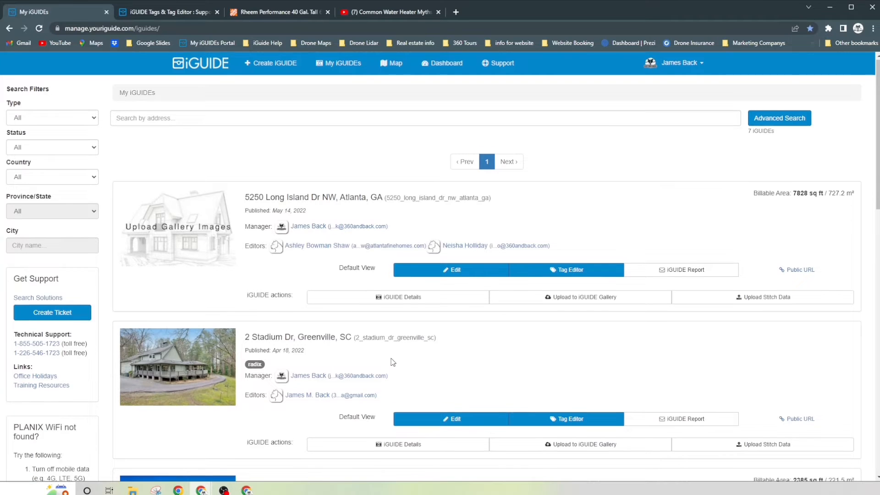
Open the tag editor for the 2385 sq ft Canton, GA iGUIDE published Feb 7, 2022.
scroll(392, 363, down, 4)
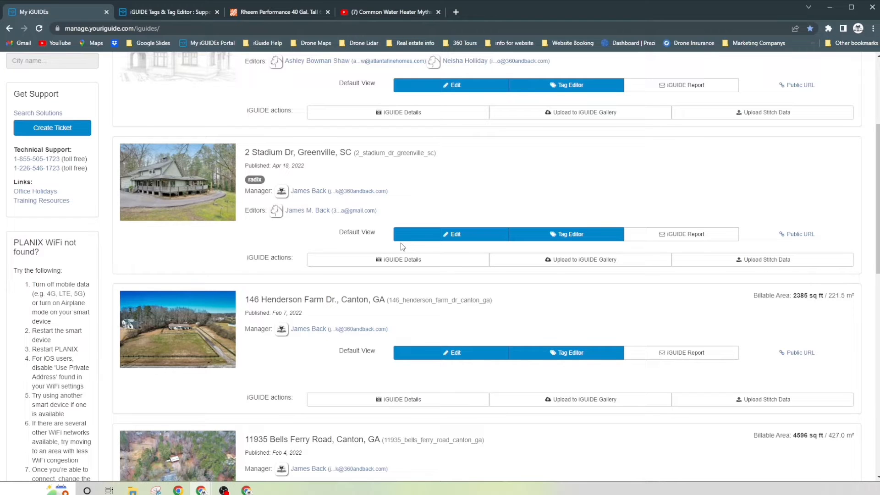
click(452, 355)
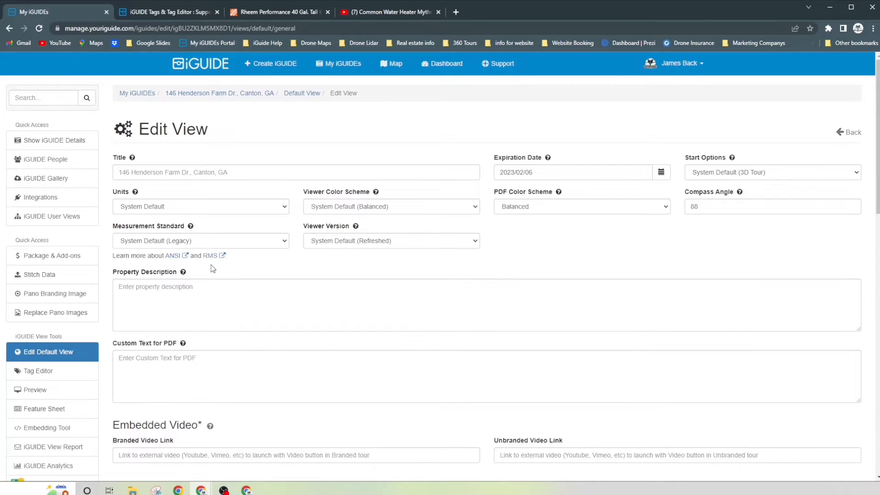
scroll(83, 270, down, 1)
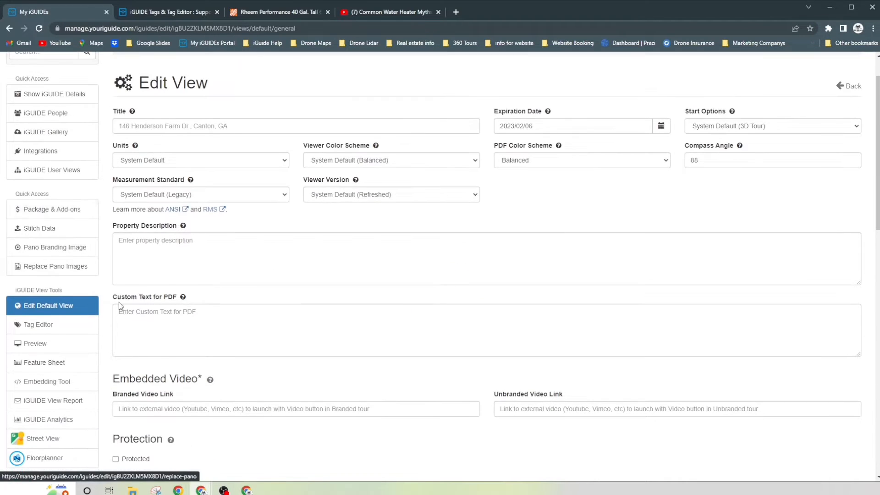
click(41, 326)
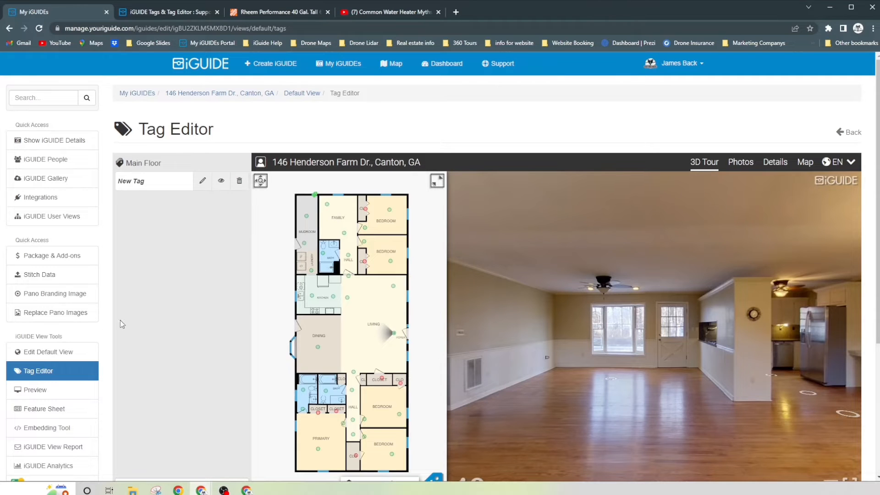
scroll(120, 320, down, 1)
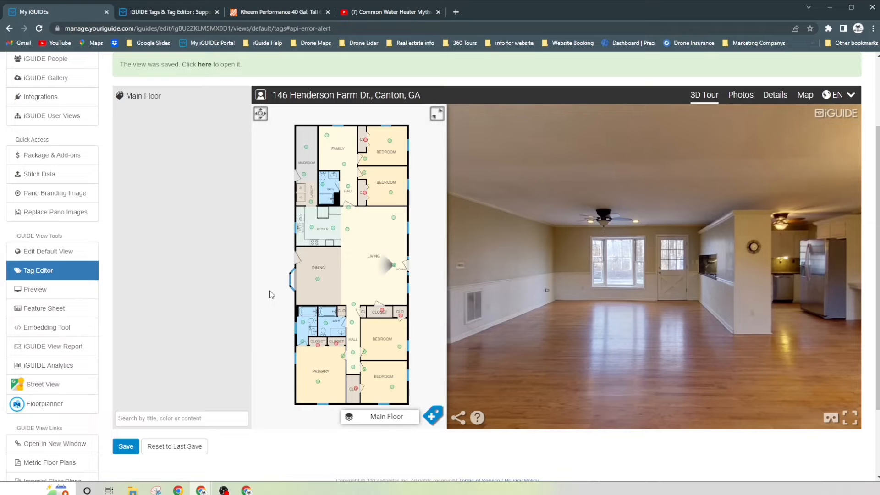
Add a new tag on the upper part of the water heater in the mudroom panorama.
click(304, 156)
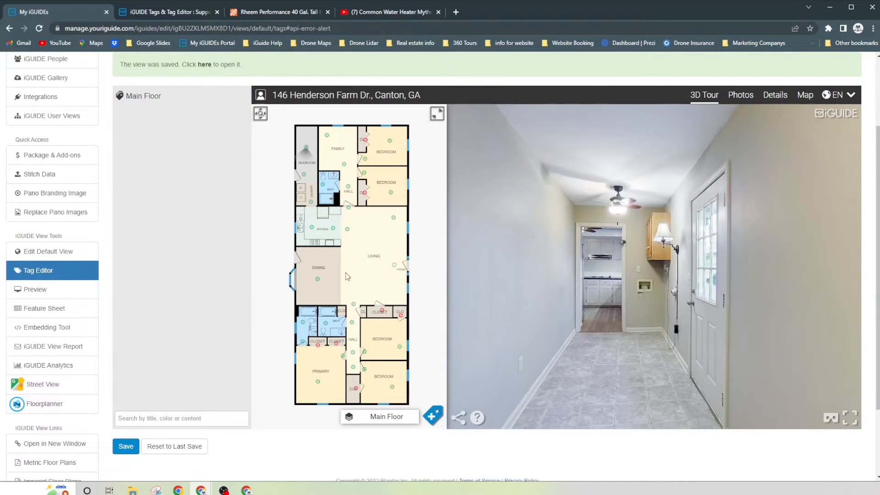
drag(543, 285, 714, 283)
drag(513, 285, 603, 305)
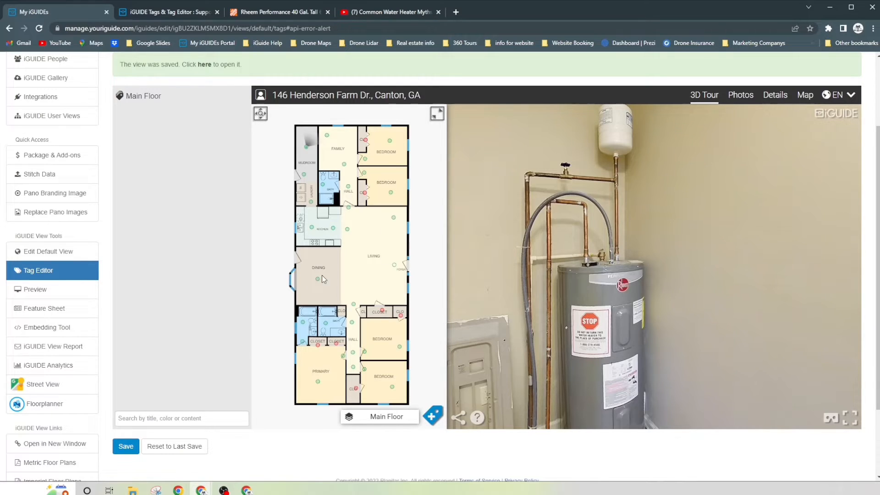
drag(561, 300, 516, 310)
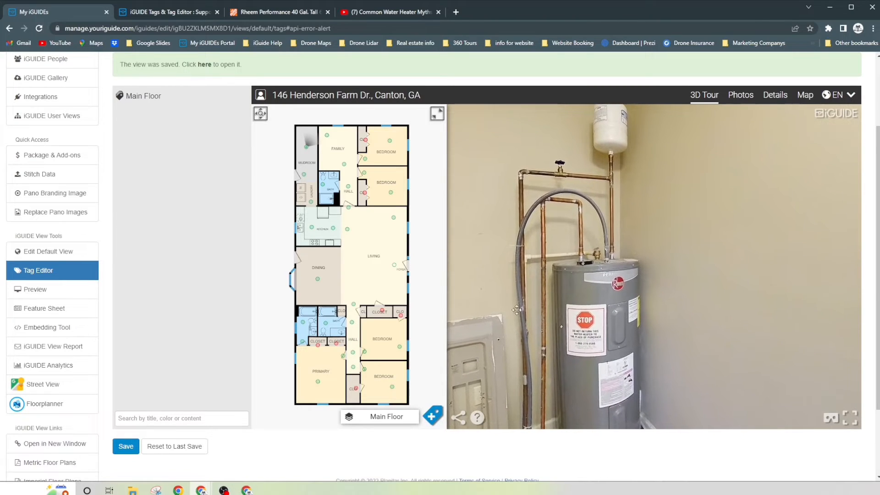
click(432, 416)
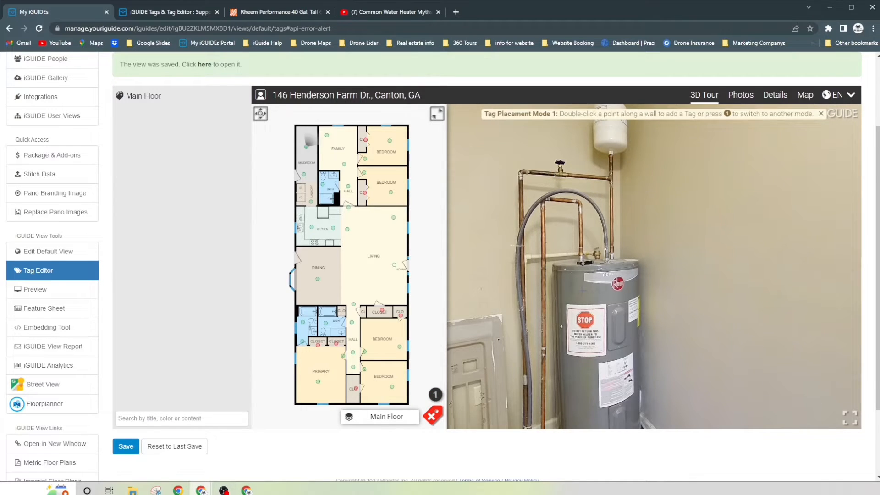
double_click(582, 290)
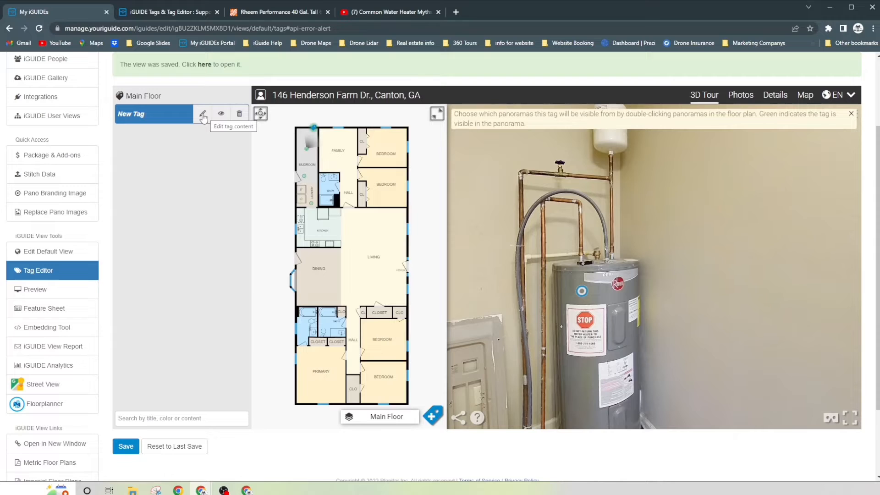
Open the new tag's content for editing and title it "Water Heater".
click(157, 117)
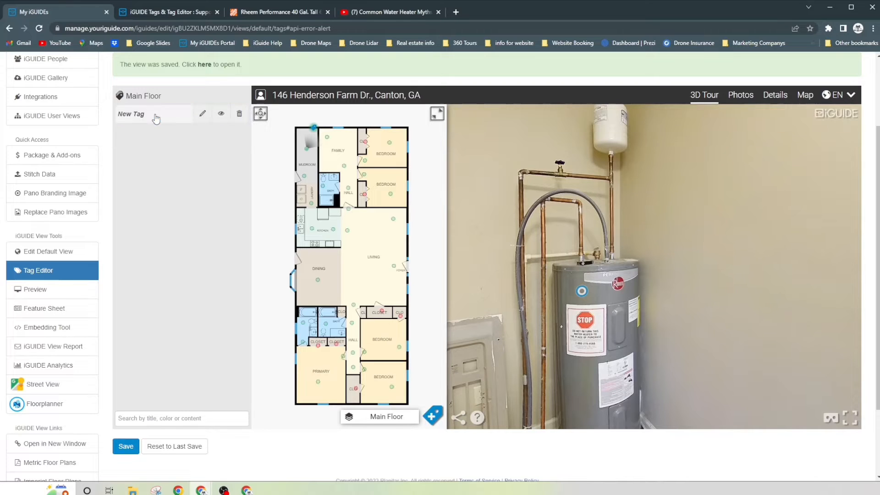
click(159, 116)
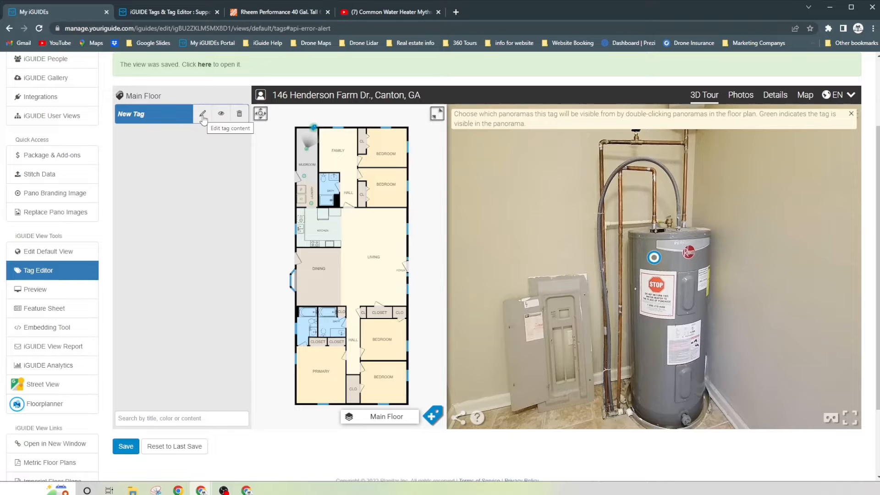
click(203, 117)
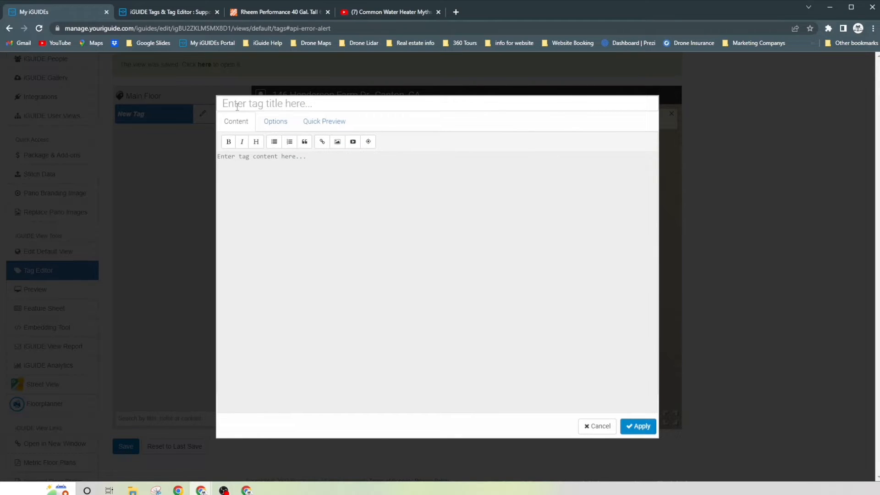
click(297, 104)
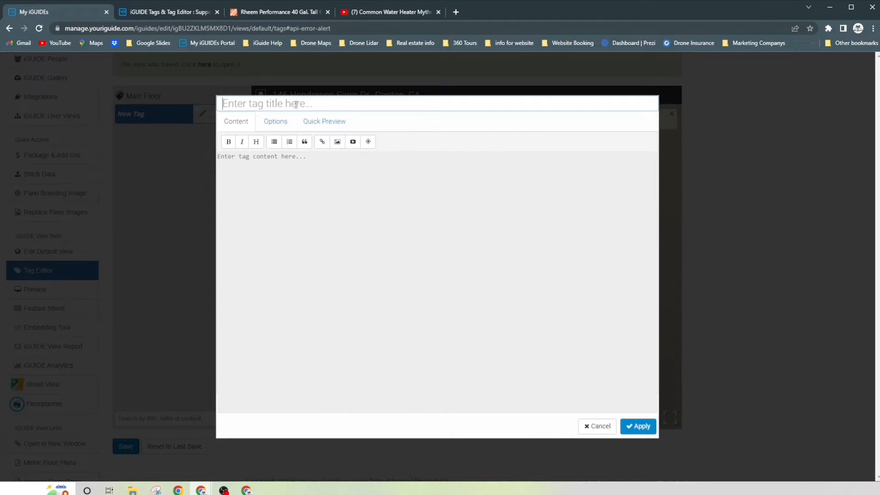
text(Water Heater)
Enter "New 40 gal. water heater" as the tag's content, with water heater as two words.
click(274, 161)
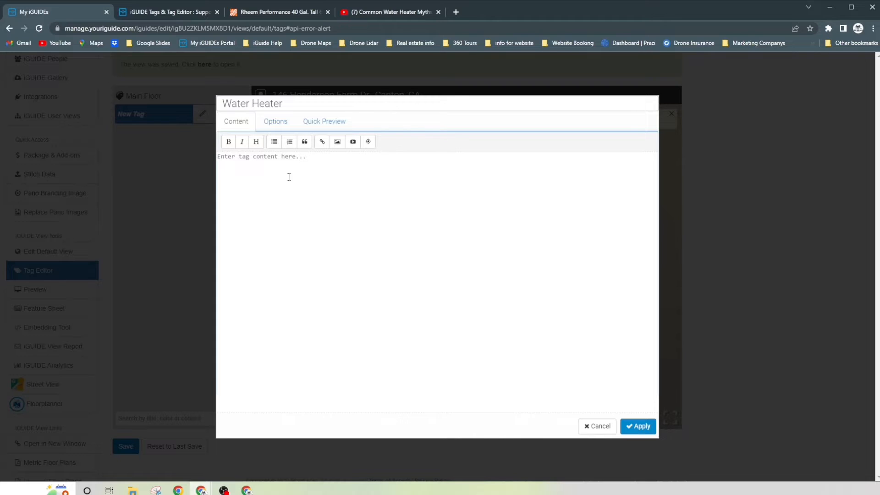
text(New 40 gal. waterheater)
click(278, 157)
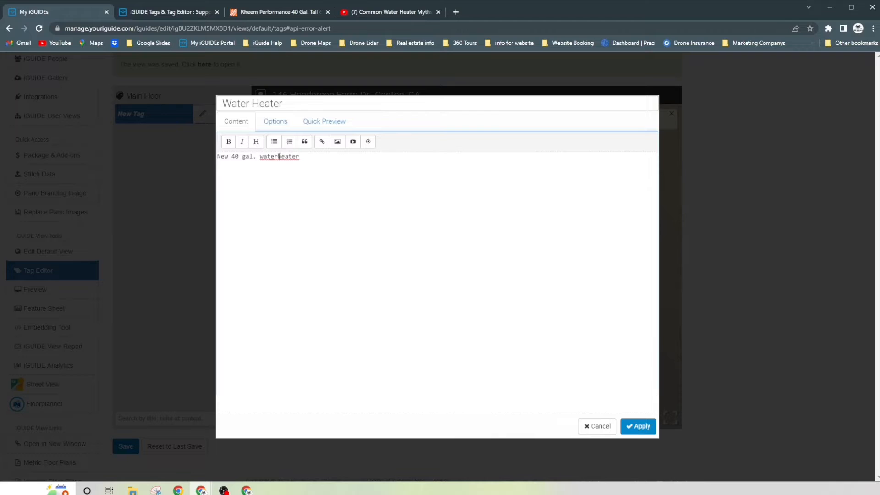
click(302, 160)
Try formatting the whole water heater content line as bold and as a heading.
drag(303, 158, 223, 163)
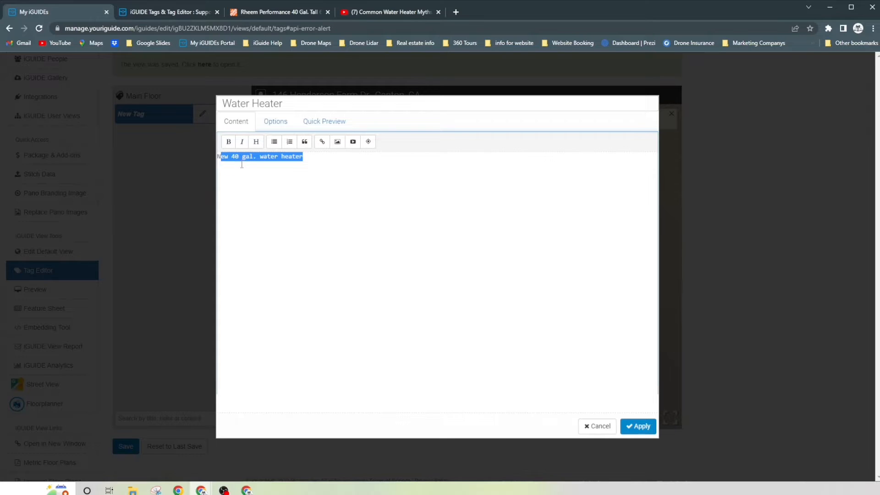
key(shift+Home)
click(229, 141)
click(256, 142)
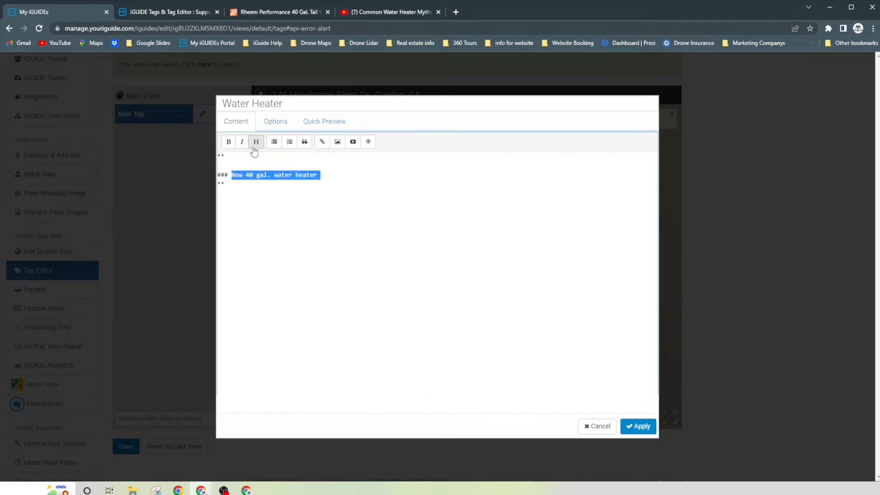
Remove the heading format, the bold asterisks and the extra blank lines around the content line.
click(256, 143)
drag(243, 192, 218, 189)
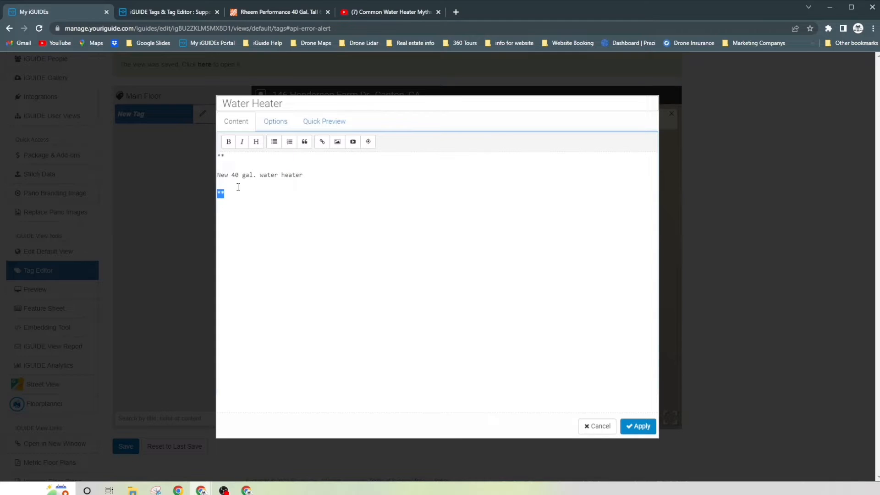
key(BackSpace)
click(220, 175)
key(BackSpace)
key(BackSpace)
key(BackSpace)
key(BackSpace)
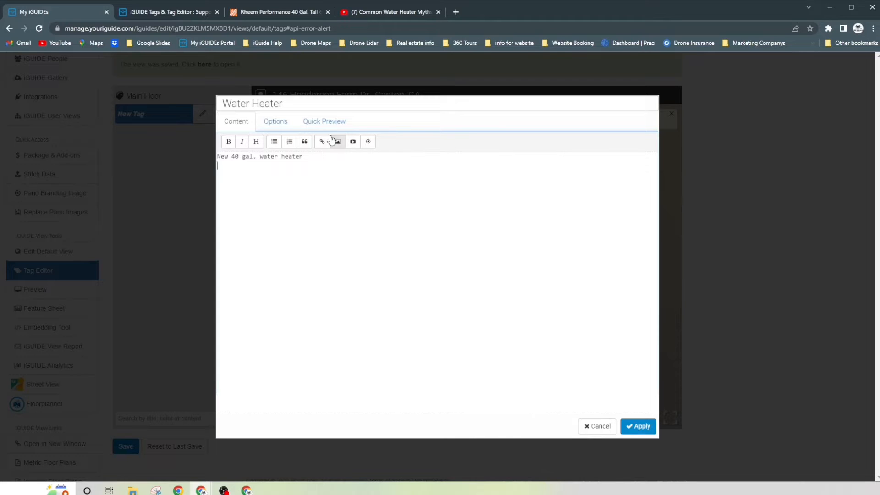
Copy the web address of the Rheem Performance 40 Gal. water heater page on the Home Depot site.
click(257, 12)
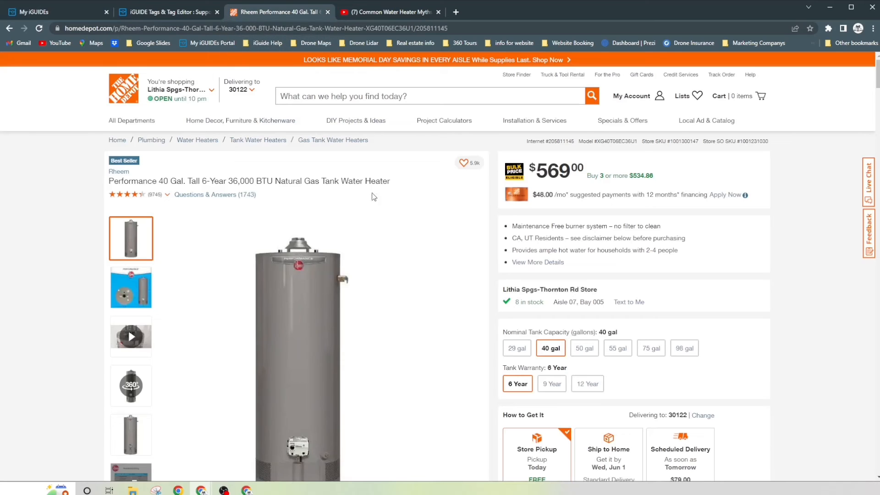
scroll(301, 251, down, 2)
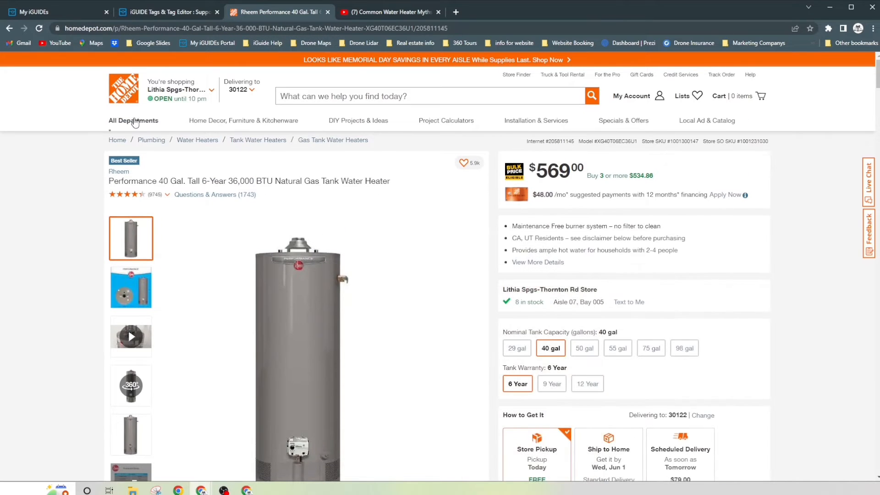
click(132, 28)
key(ctrl+c)
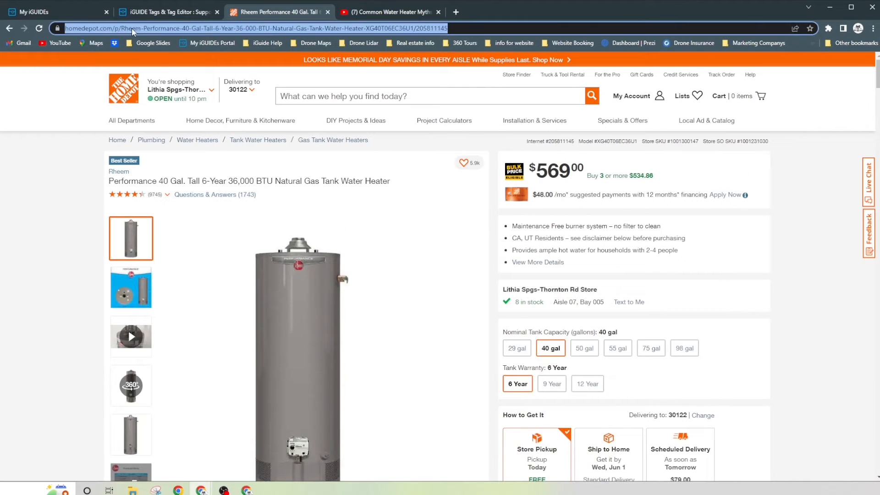
right_click(131, 28)
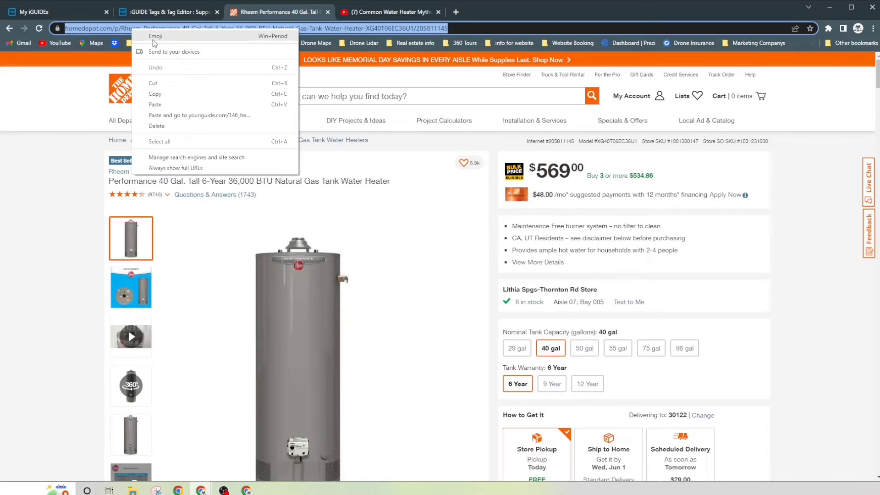
click(174, 92)
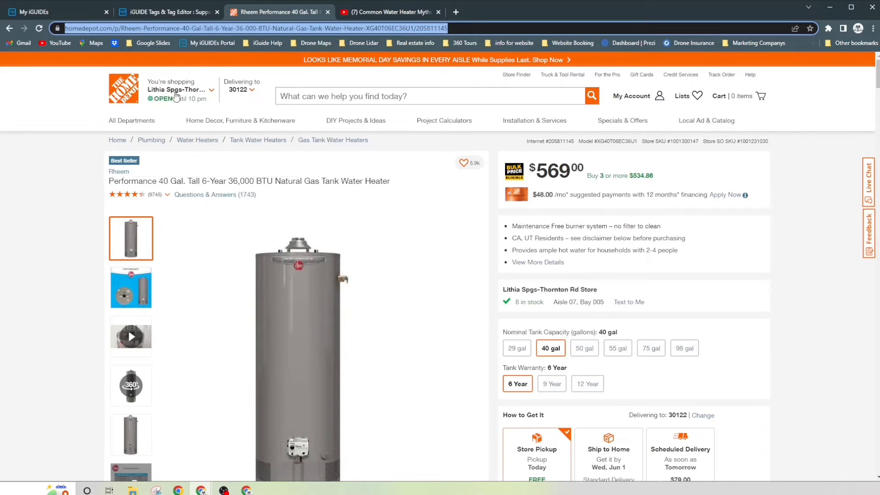
click(67, 11)
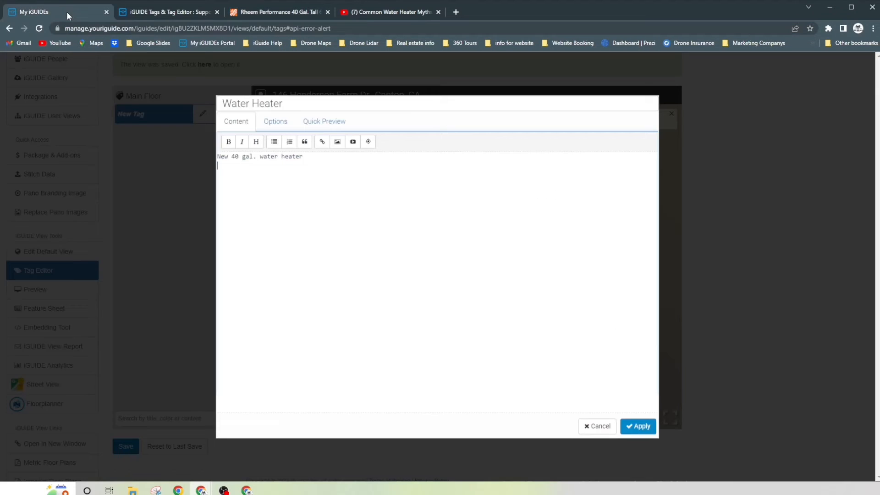
click(322, 142)
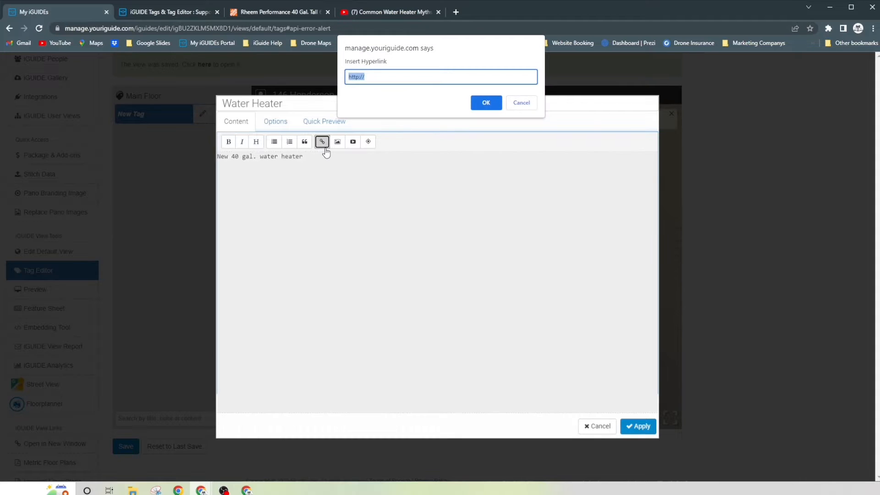
click(372, 78)
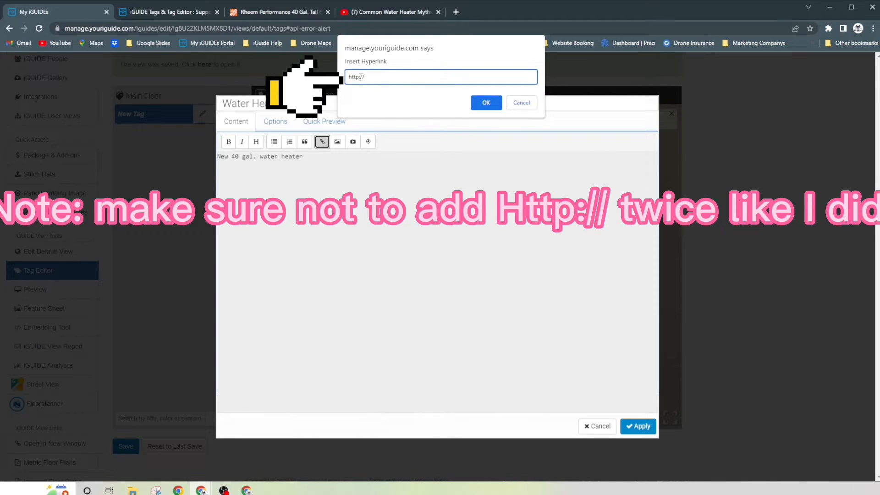
key(ctrl+v)
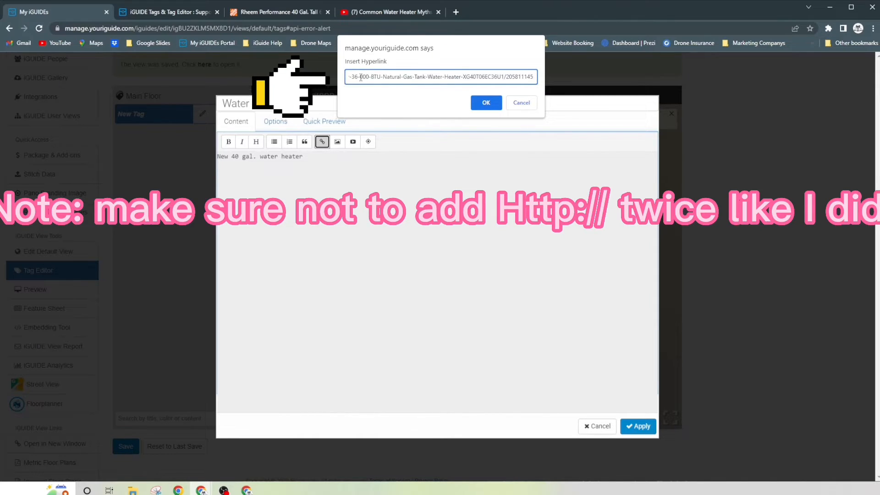
click(486, 102)
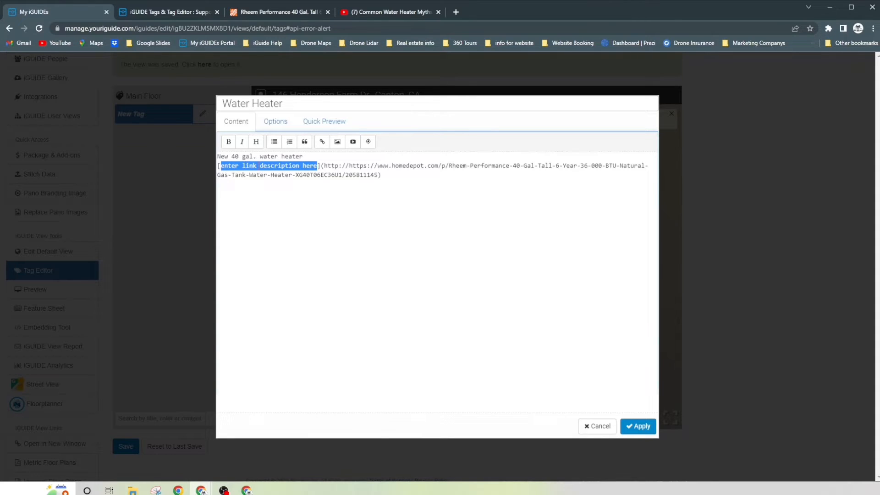
Replace the link's placeholder description with "Homedepot website".
key(BackSpace)
text(Home)
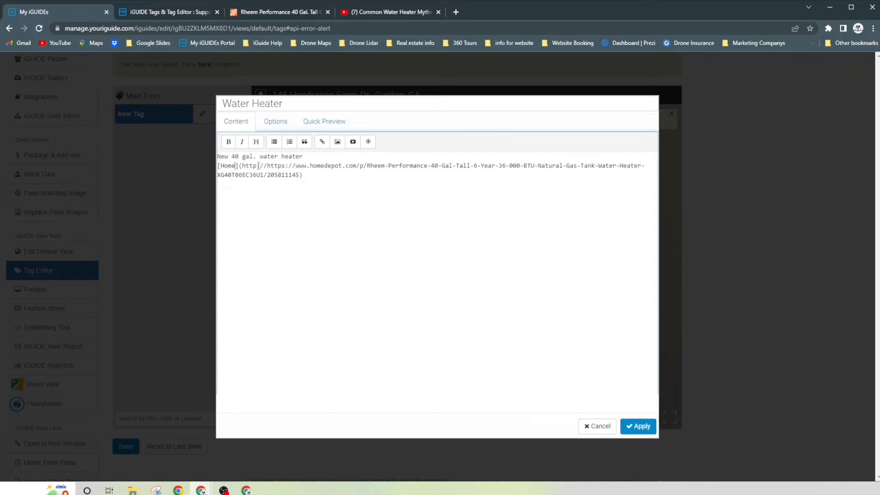
text(de)
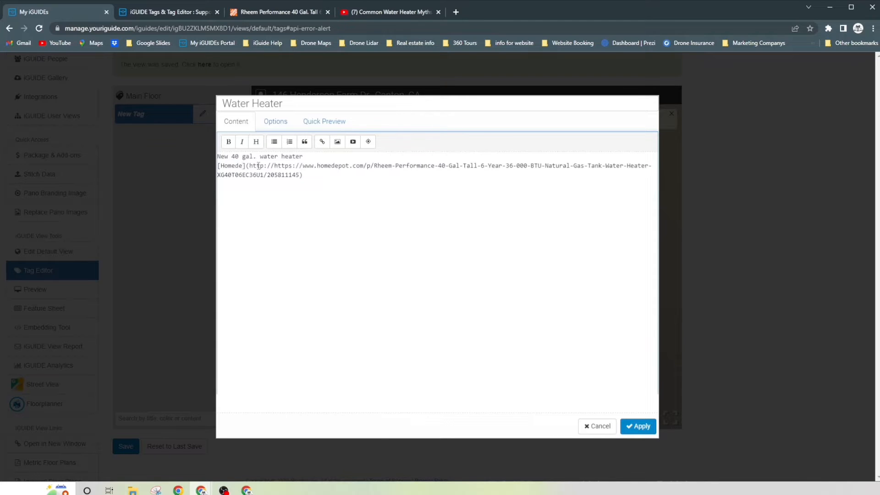
text(pot )
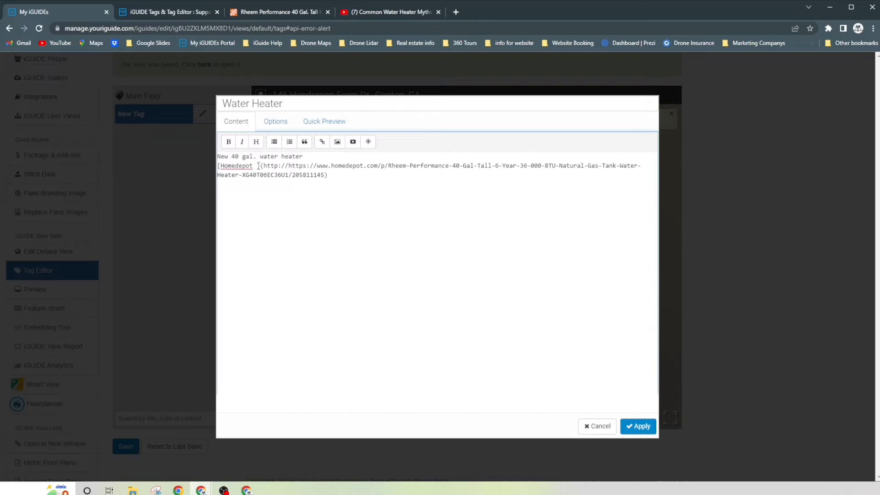
text(webv)
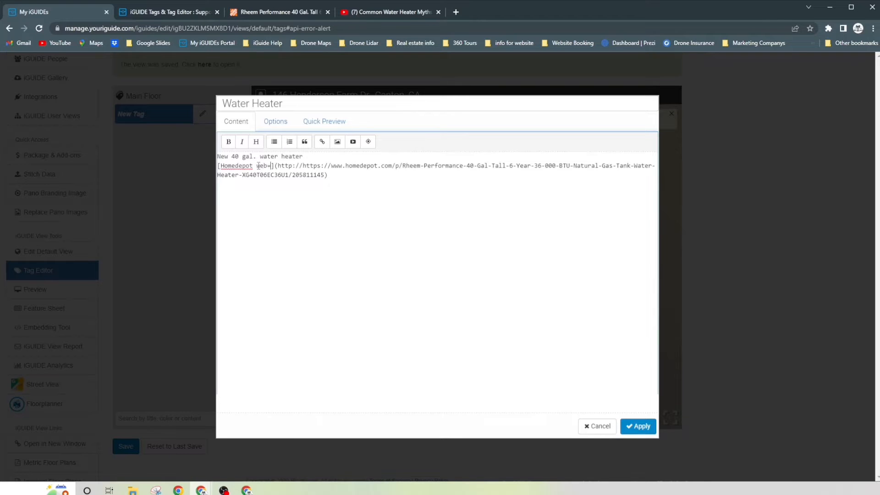
key(BackSpace)
text(site)
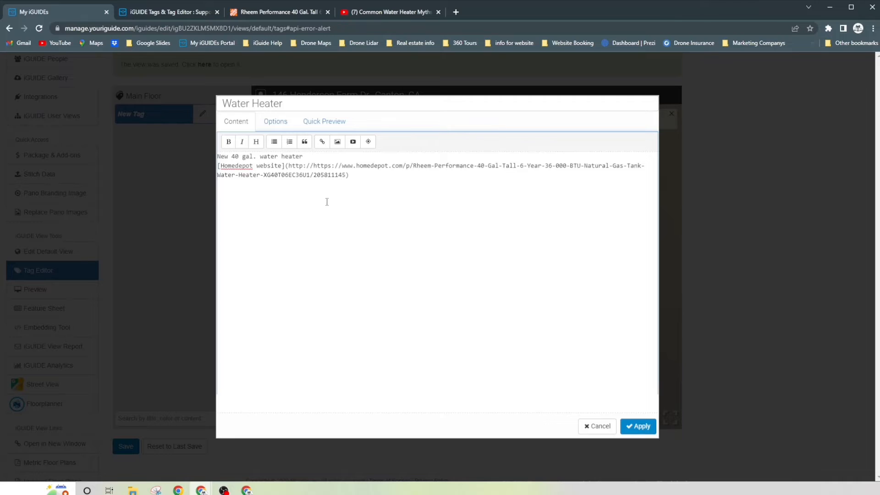
Insert the water heater photo, the last image in the iGUIDE Gallery, below the Homedepot website link.
click(338, 142)
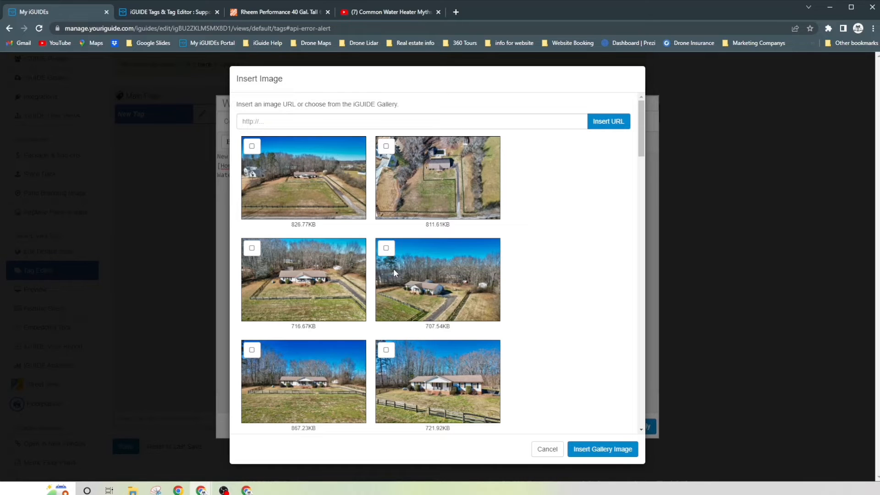
scroll(424, 274, down, 20)
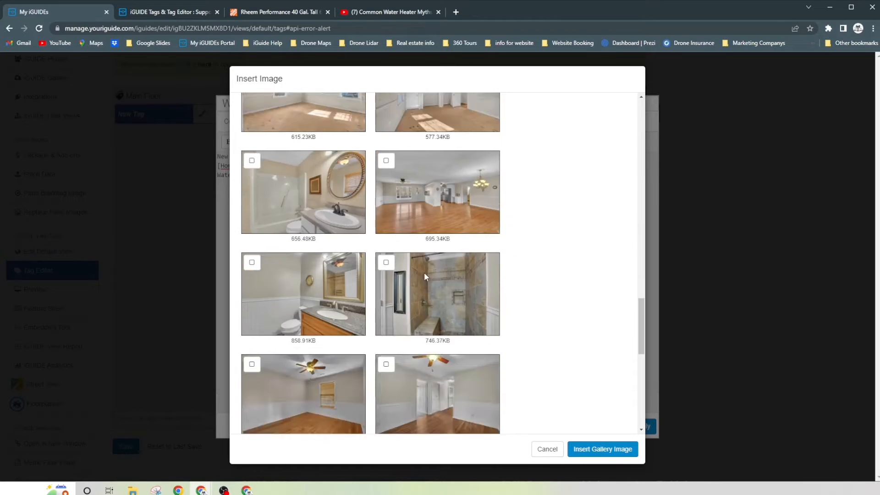
scroll(424, 272, down, 8)
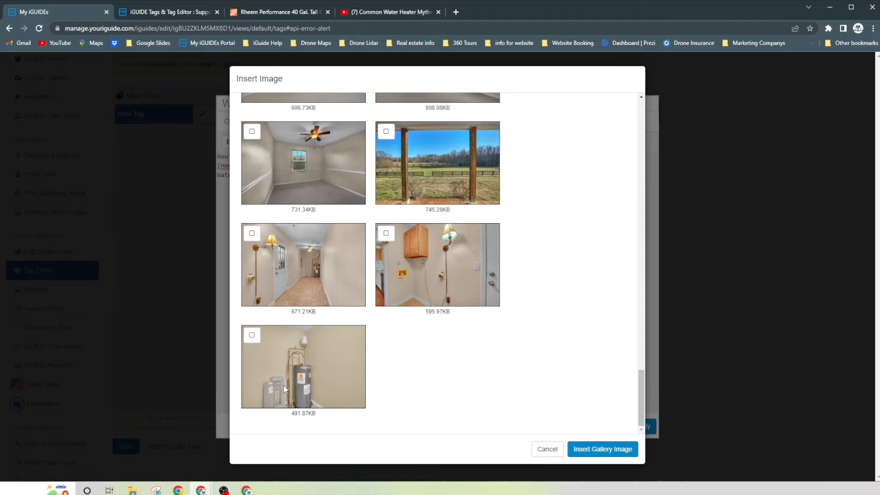
click(251, 335)
click(597, 449)
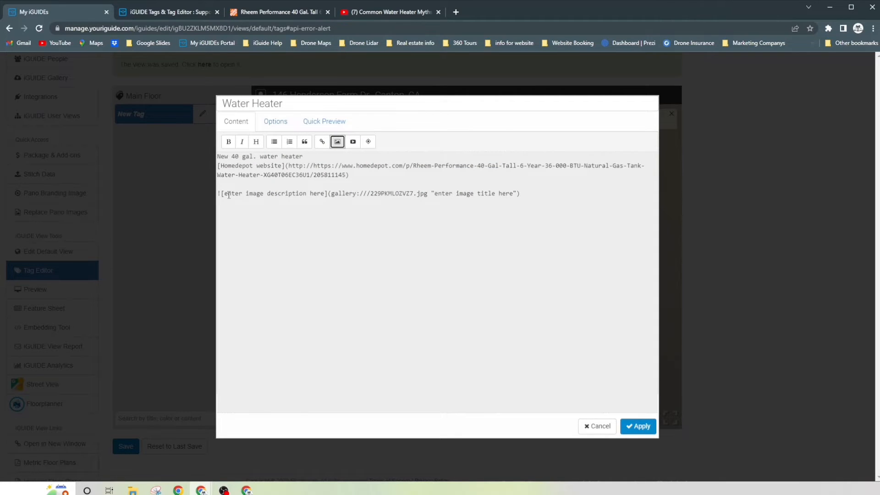
Replace the inserted image's placeholder description with "New 40 Gal.".
drag(225, 194, 325, 195)
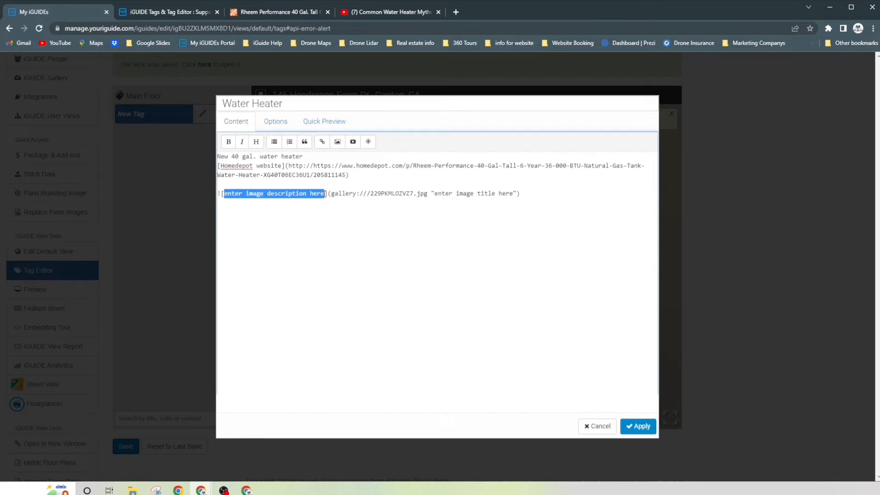
key(BackSpace)
text(New )
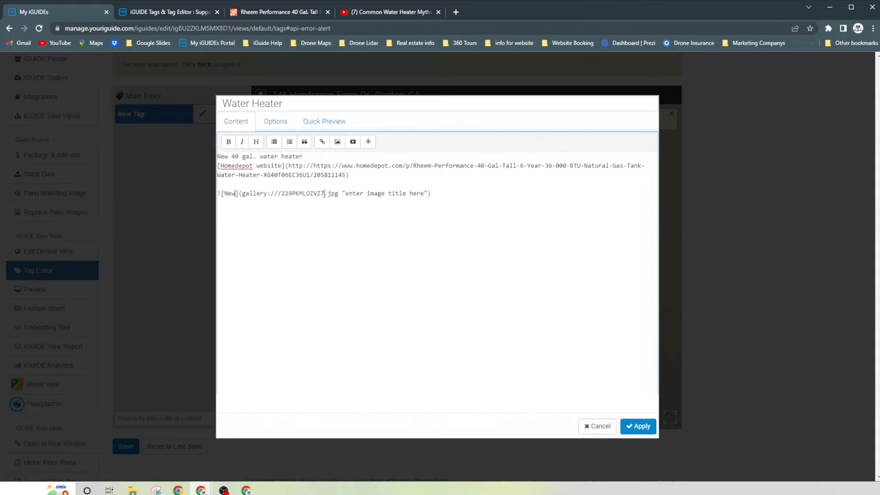
text(40 G)
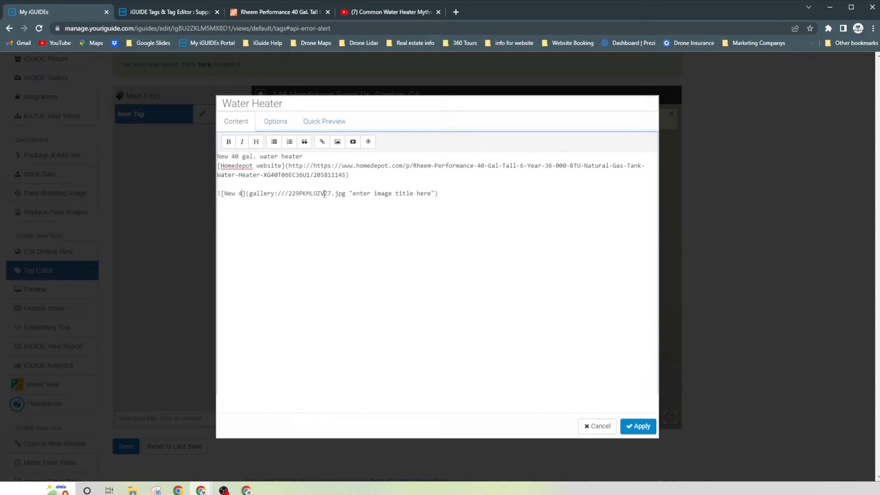
text(al)
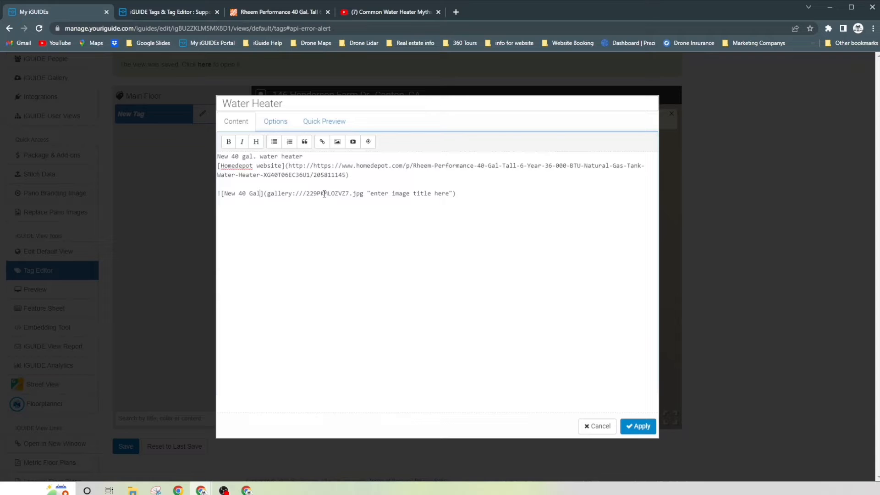
text(.)
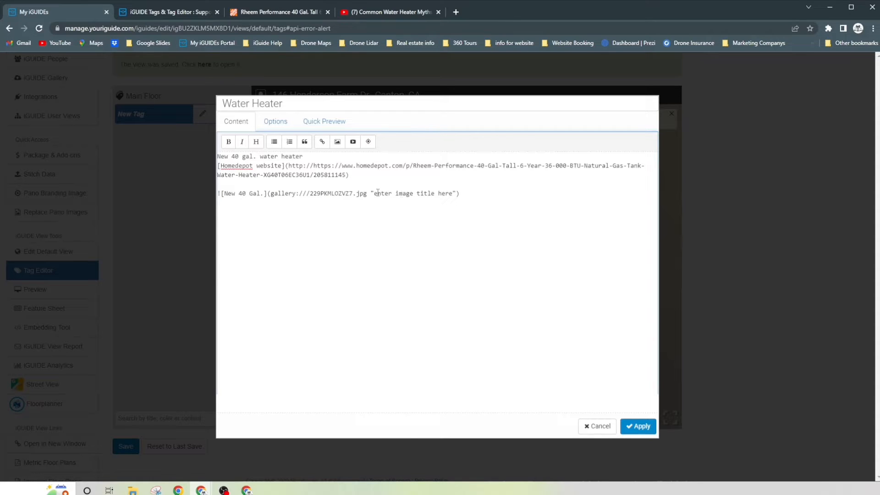
Replace the image's placeholder title with ":Hot water heater" and check the image in the tag's quick preview.
drag(374, 194, 454, 194)
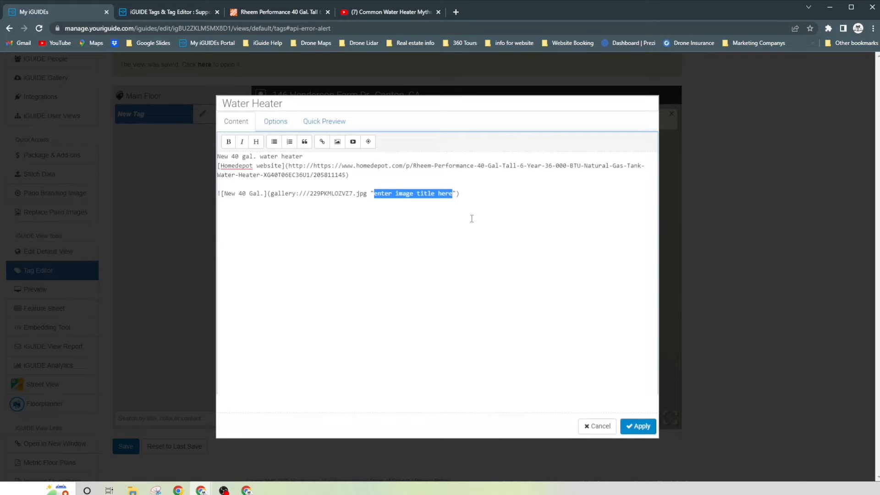
text(:Hot w)
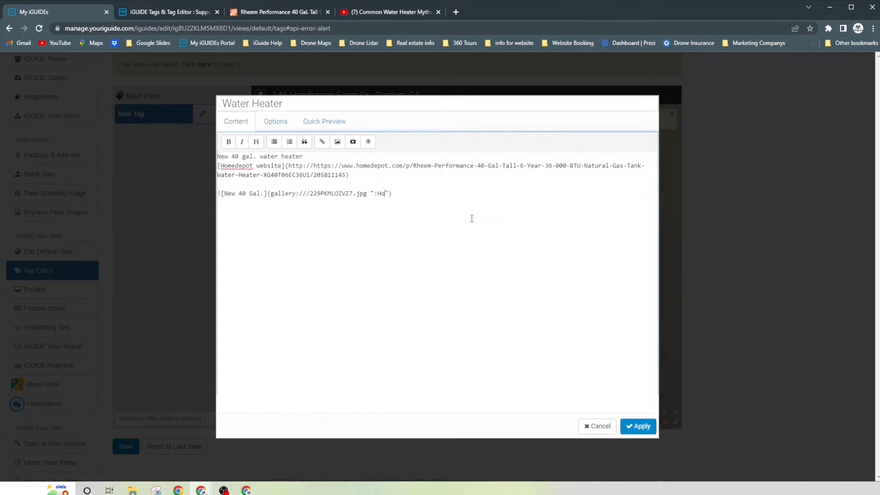
text(ater heater)
click(337, 121)
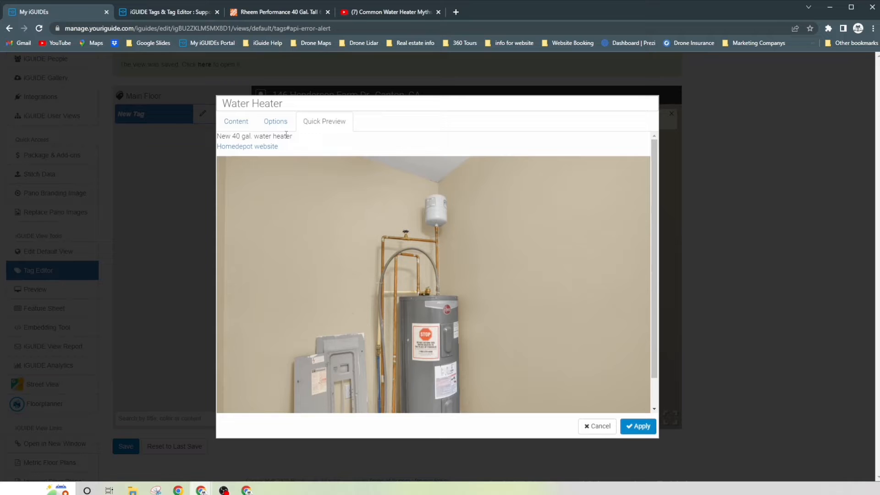
scroll(316, 207, down, 1)
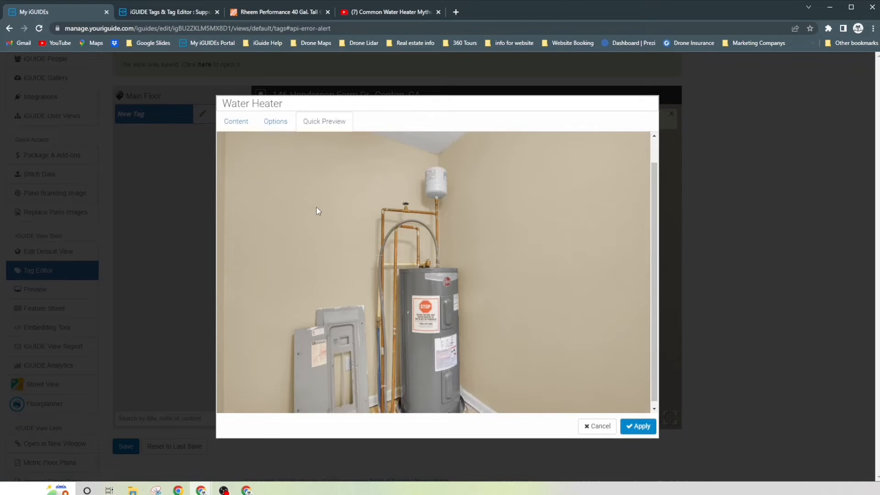
scroll(420, 294, up, 1)
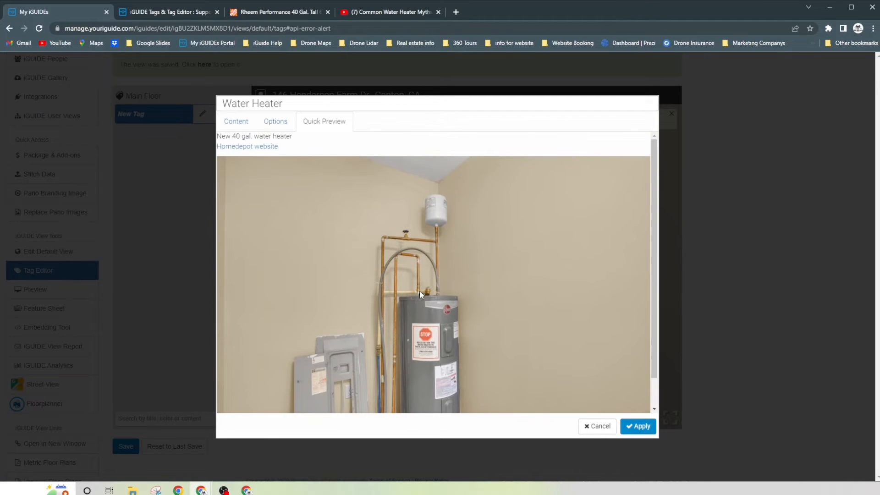
Return to the tag's content and add two line breaks after the image line.
click(242, 126)
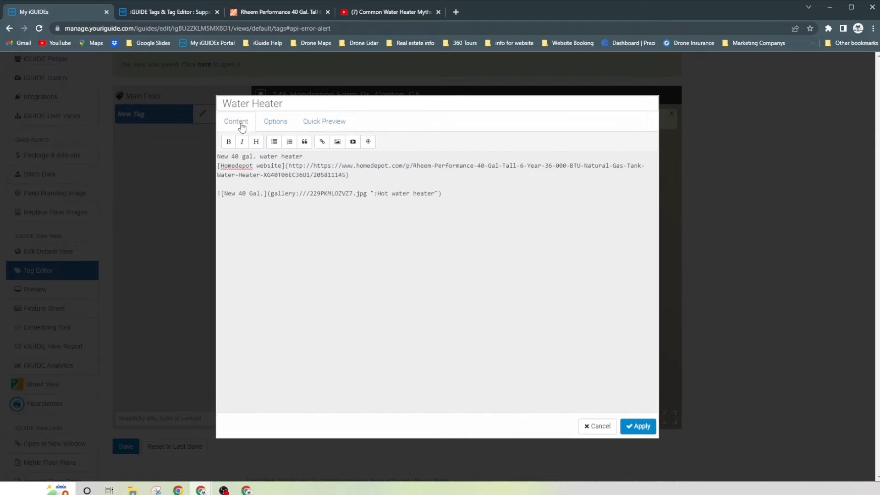
click(452, 197)
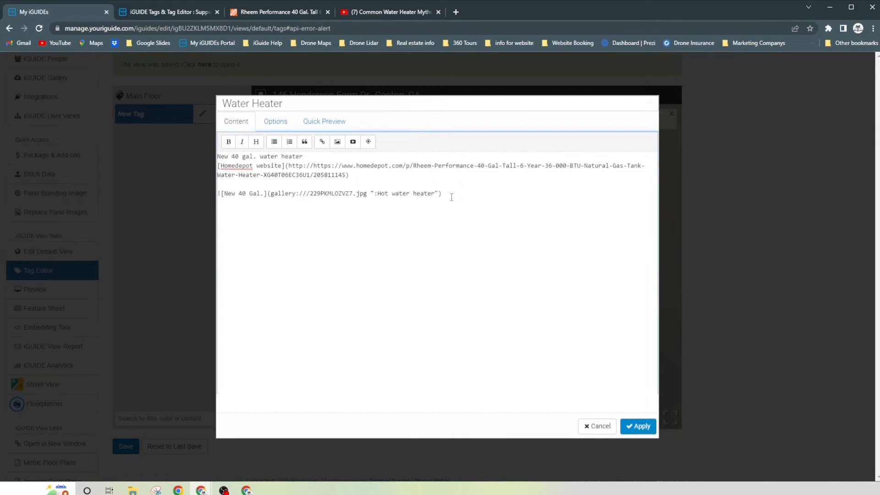
key(Return)
key(Return)
click(400, 12)
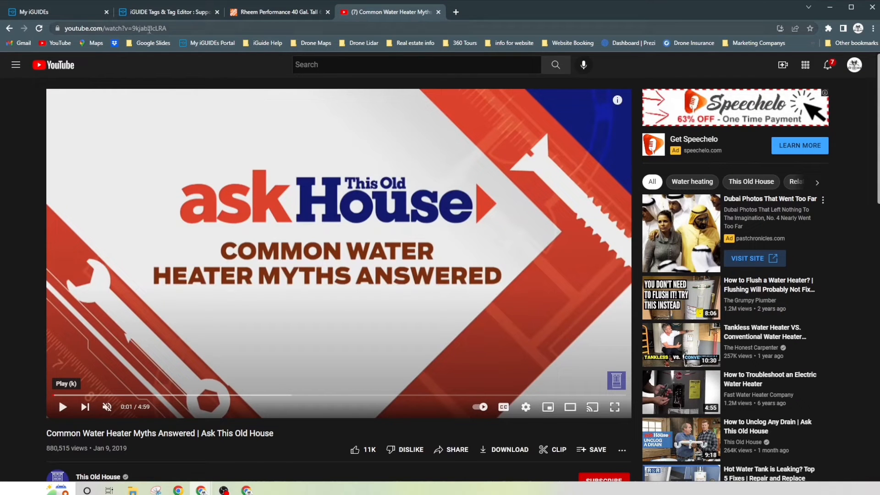
click(143, 28)
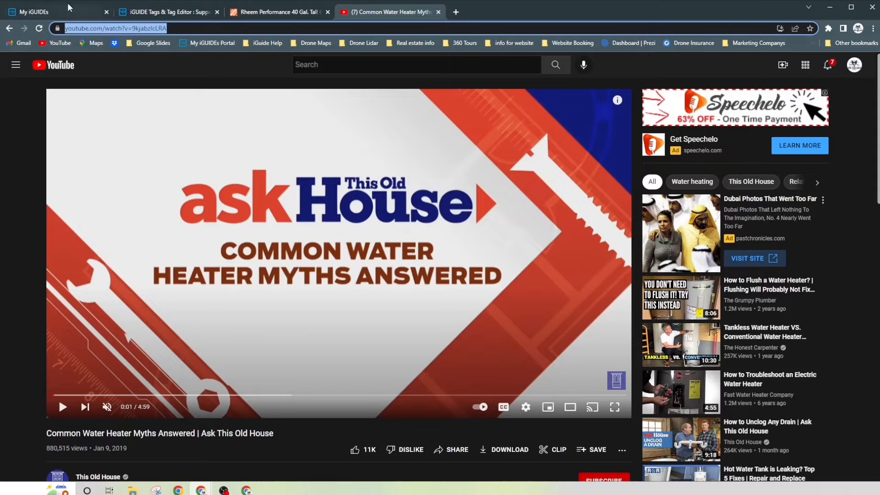
click(59, 12)
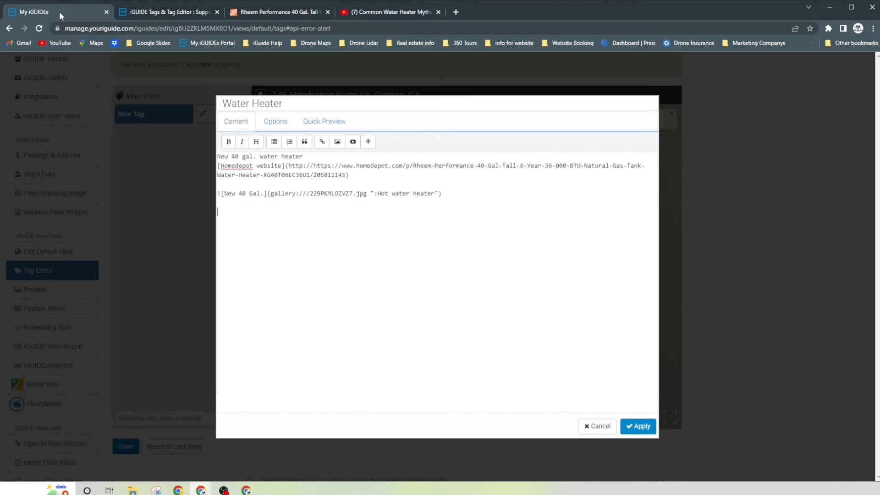
click(353, 144)
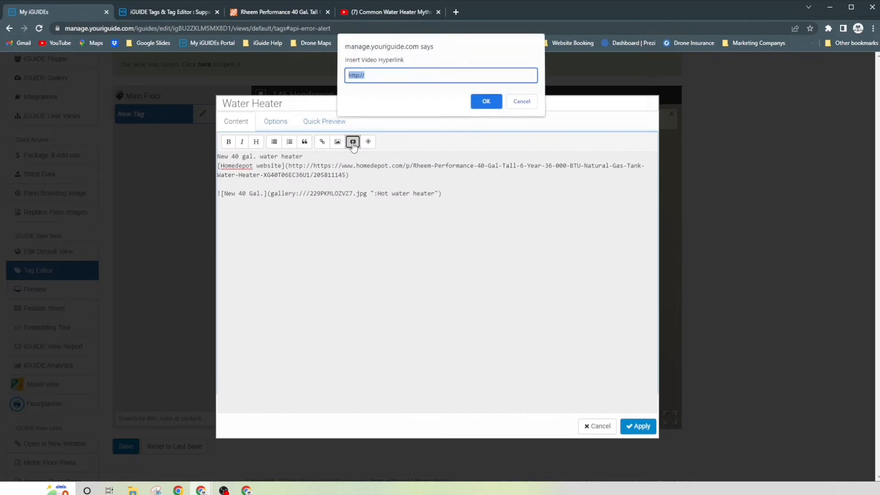
click(375, 77)
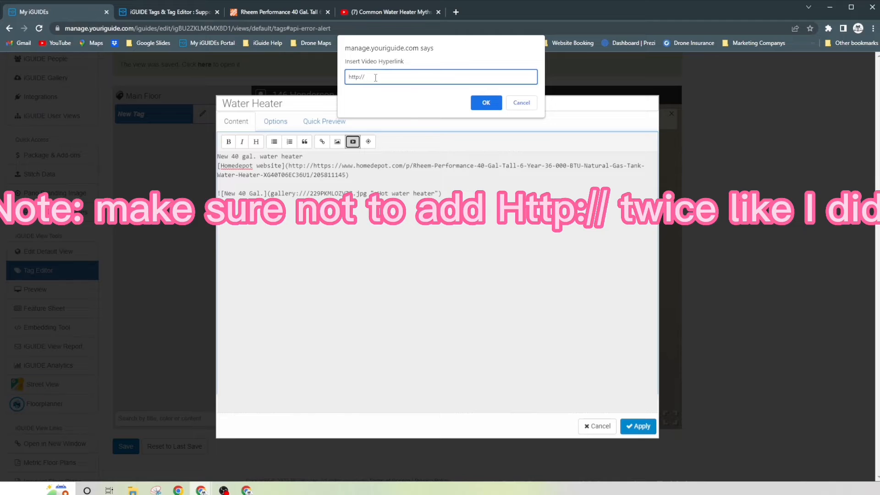
text(https://www.youtube.com/watch?v=9kjabzIcLRA)
click(486, 102)
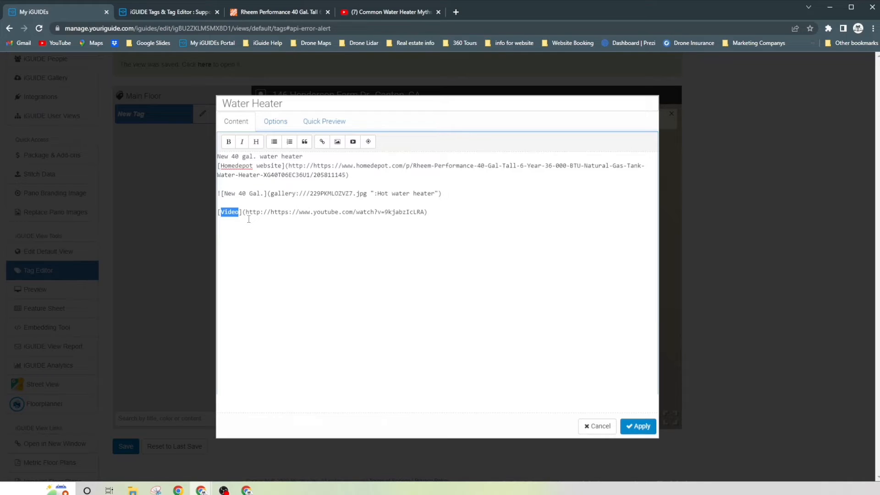
Replace the video link's placeholder label with "Youtube Video".
text(Youtou)
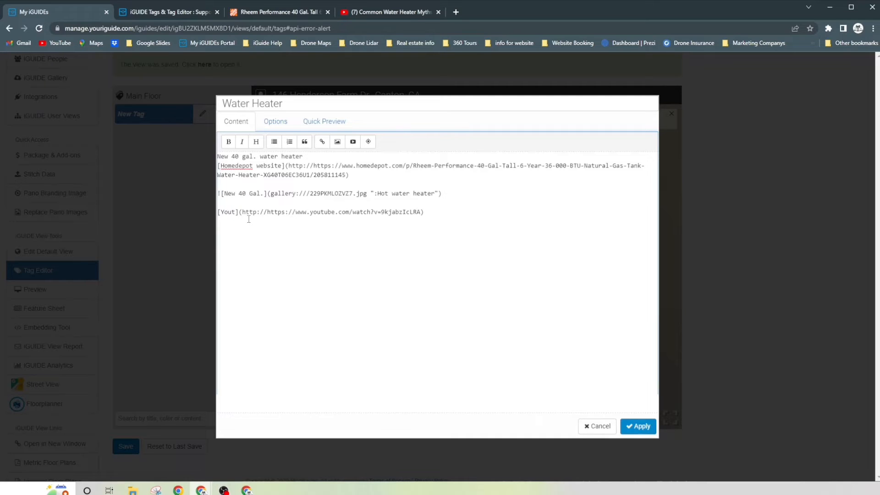
key(BackSpace)
text(be )
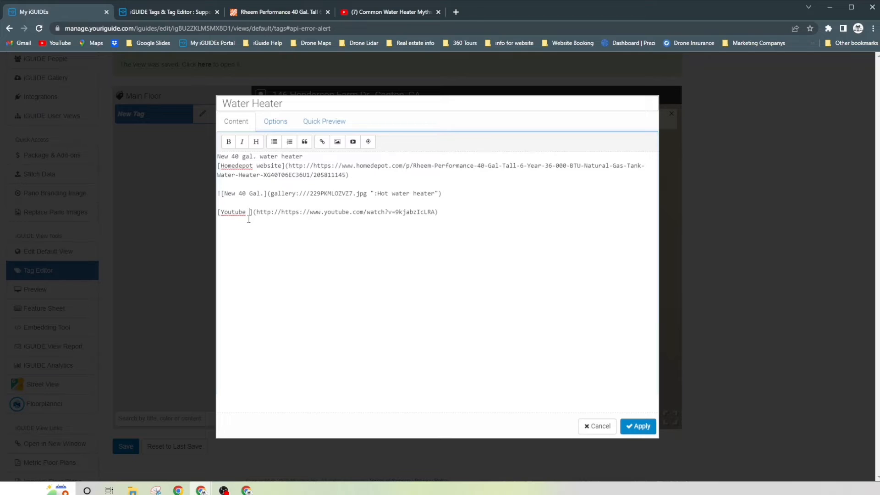
text(Video)
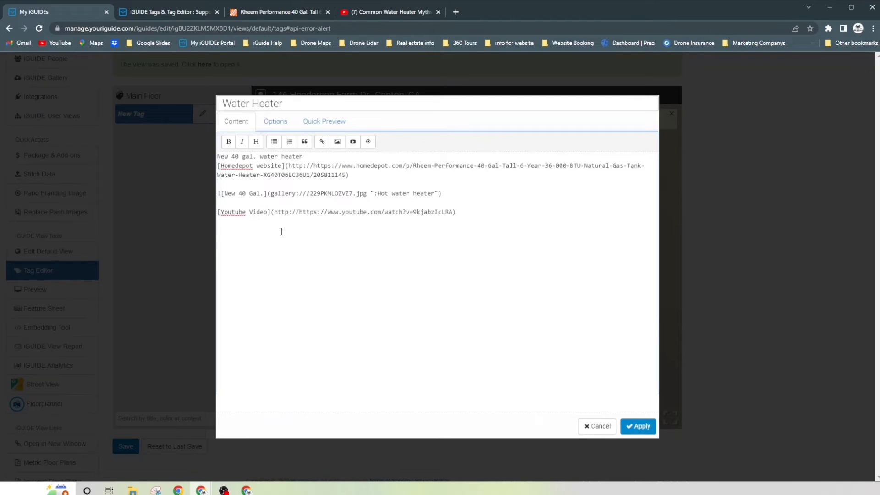
Preview the tag down to its embedded video and apply the Water Heater tag's content.
click(338, 124)
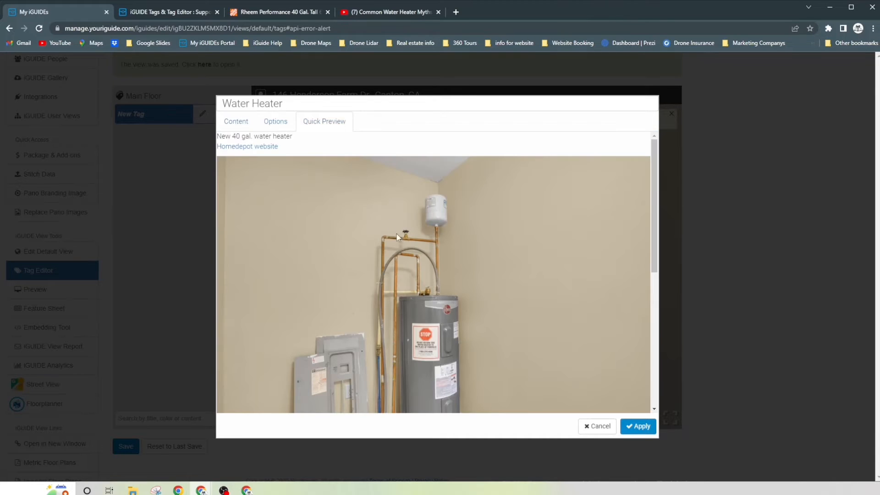
scroll(397, 248, down, 4)
scroll(396, 249, down, 1)
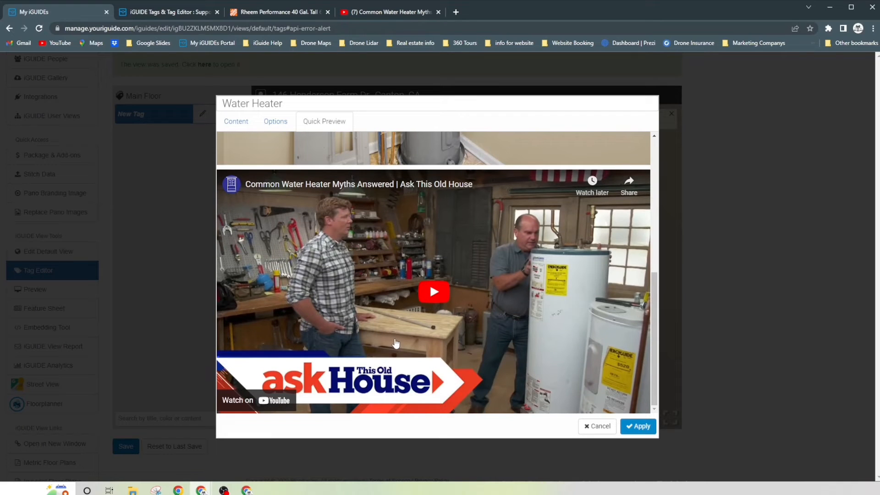
scroll(430, 295, up, 5)
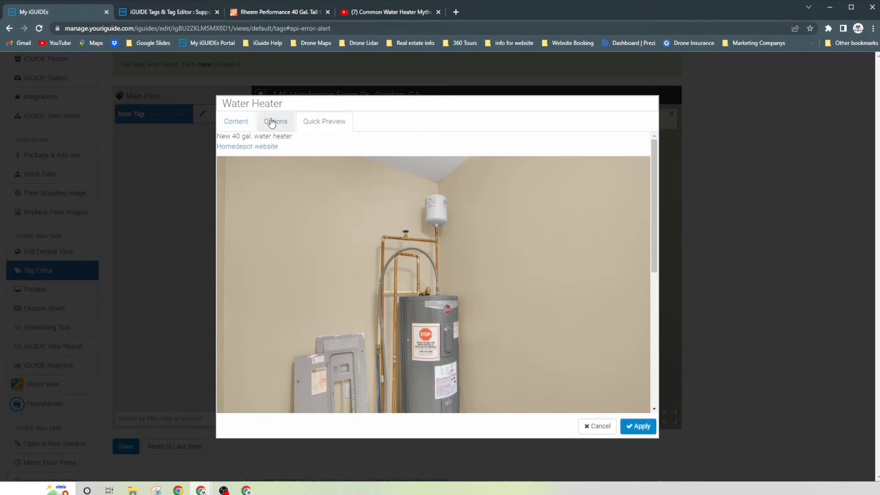
click(243, 126)
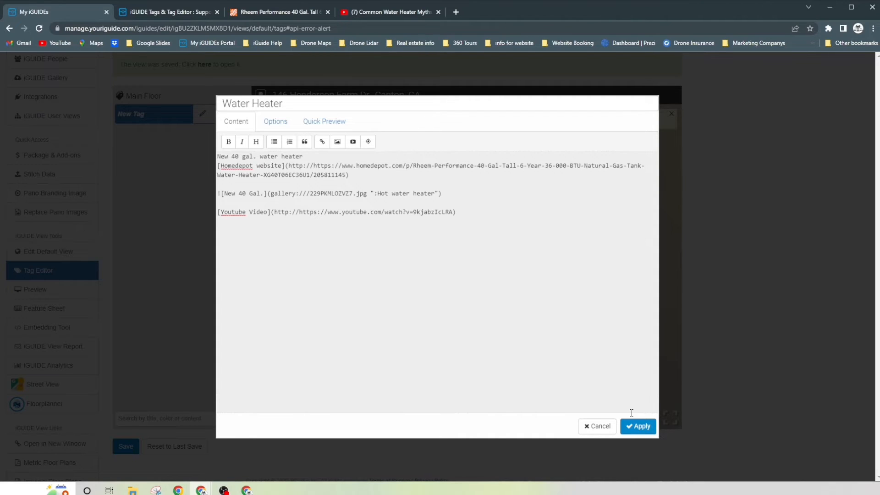
click(638, 427)
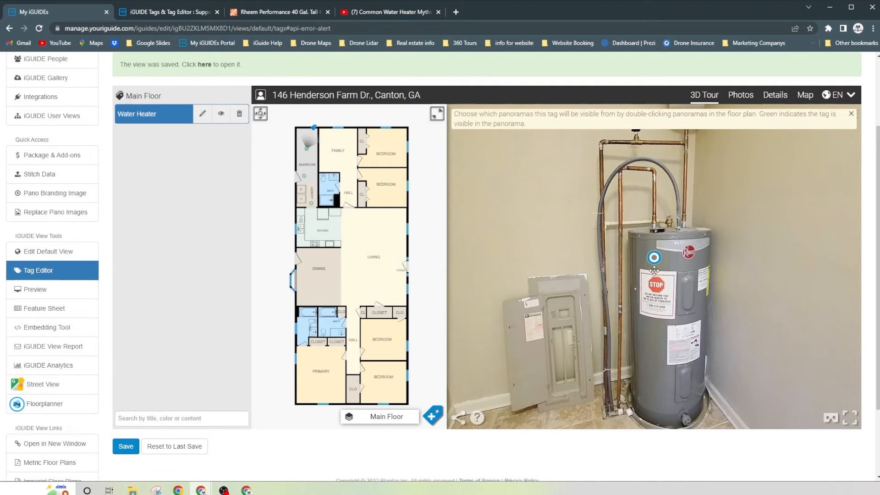
Look through the Water Heater tag's pop-up content in the 3D tour.
mouse_move(653, 258)
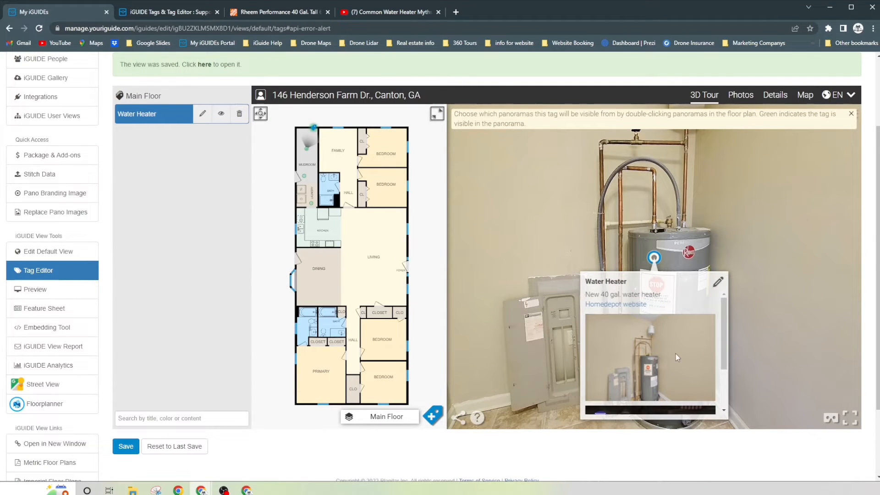
scroll(674, 353, down, 2)
scroll(647, 369, up, 2)
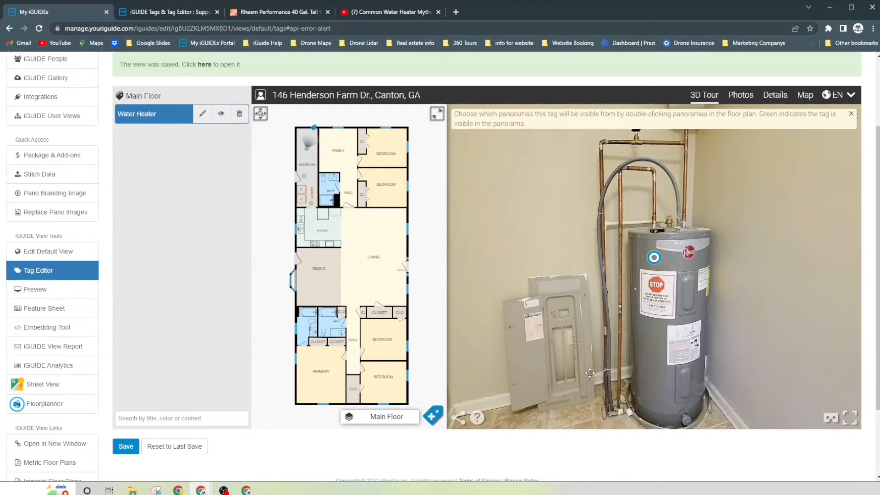
Reframe the panorama around the water heater and copy the tour's share link for the current 3D view.
drag(589, 372, 561, 401)
drag(579, 358, 567, 367)
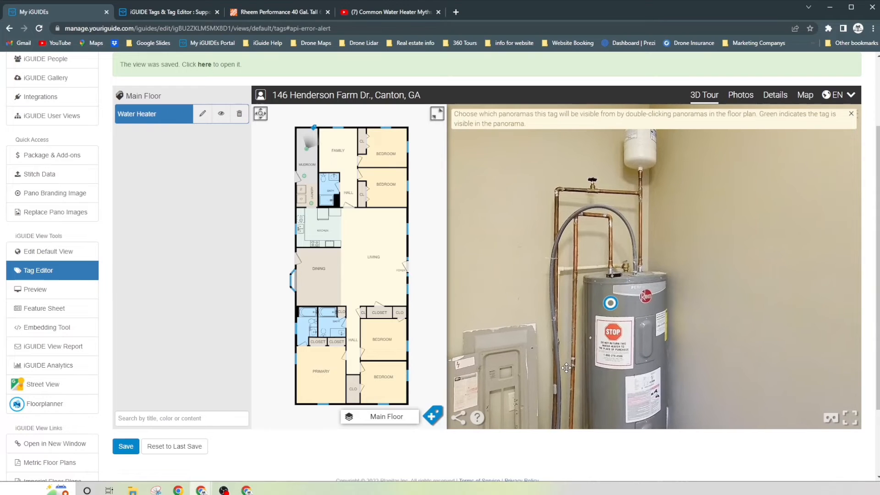
click(458, 418)
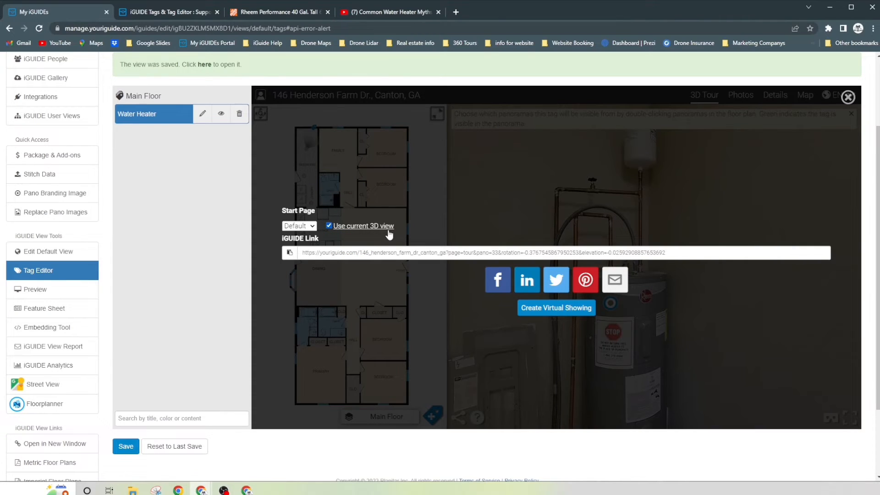
click(289, 253)
click(848, 97)
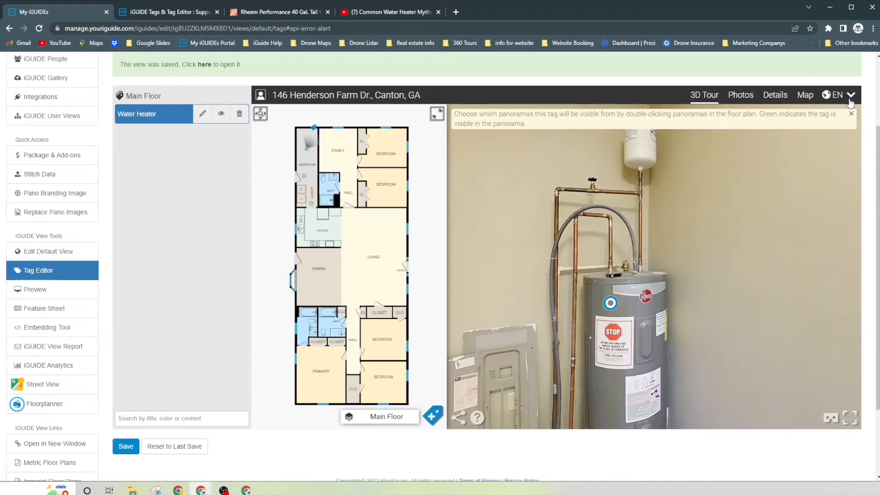
Insert a pano link on a new line below the Youtube Video link in the Water Heater tag, using the copied share URL.
click(202, 114)
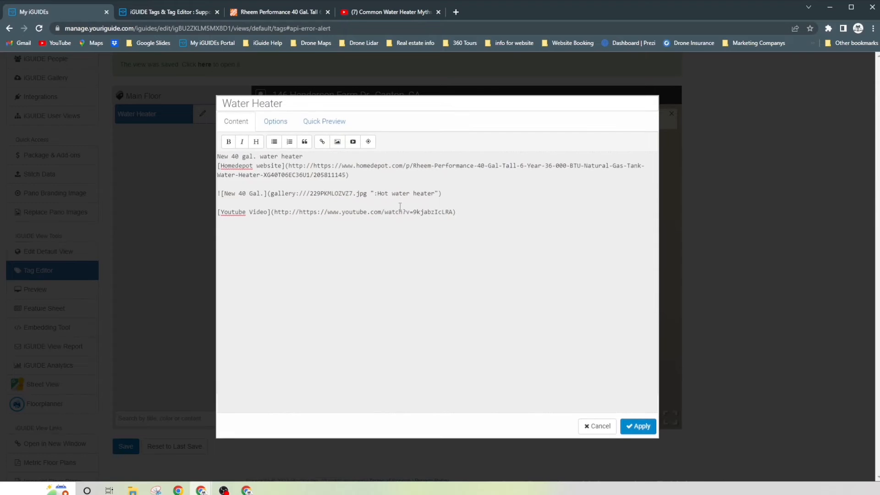
click(471, 215)
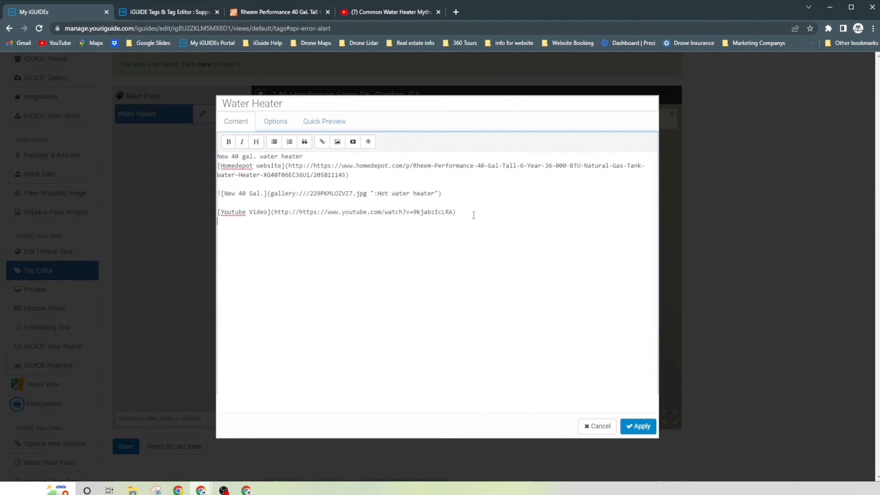
key(Return)
click(369, 143)
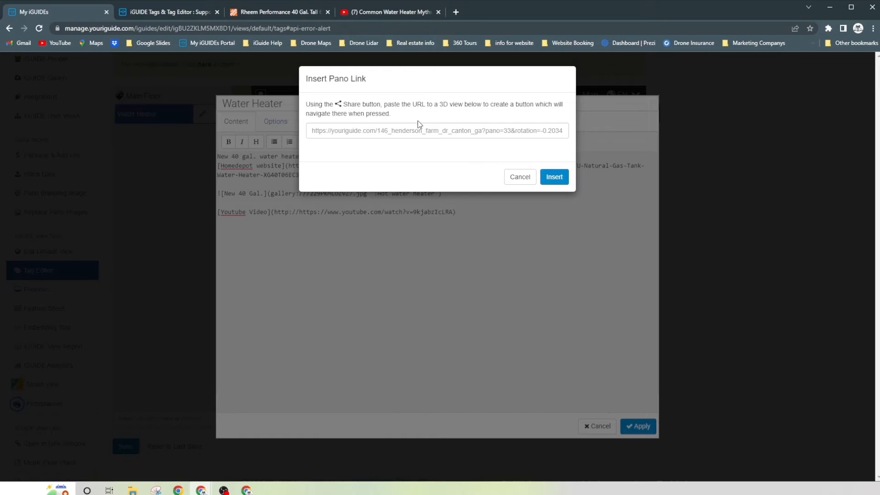
click(392, 132)
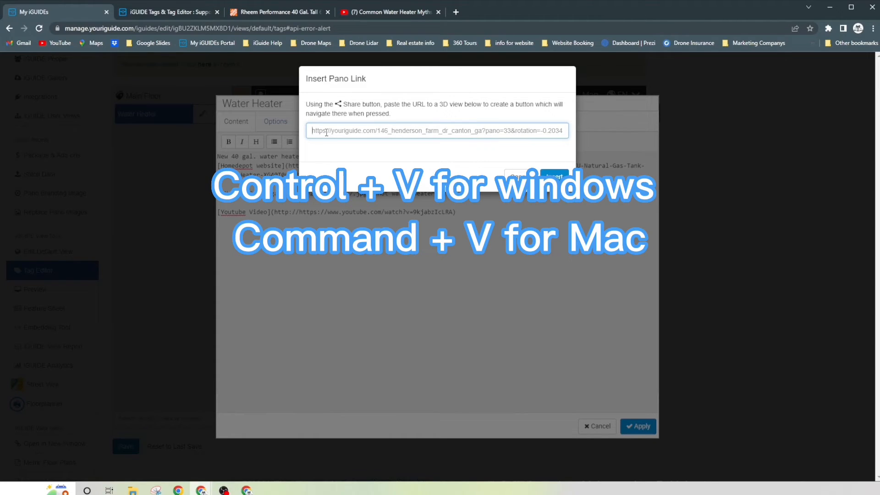
key(ctrl+v)
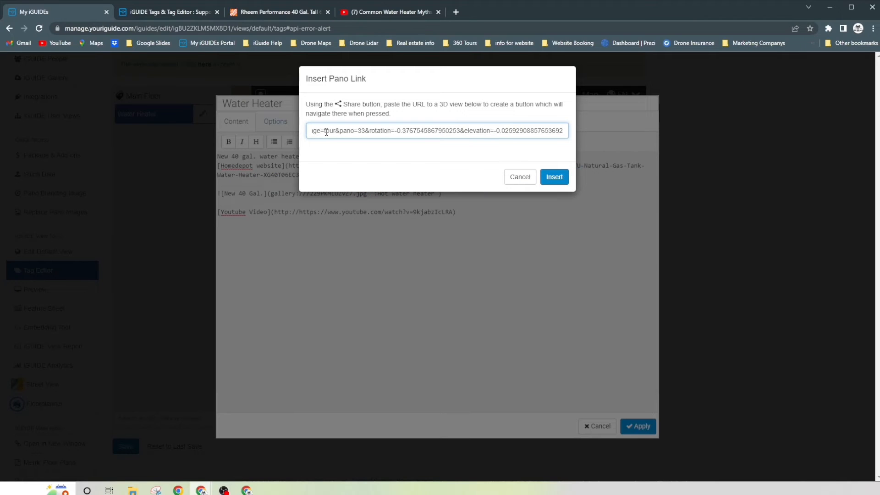
click(554, 177)
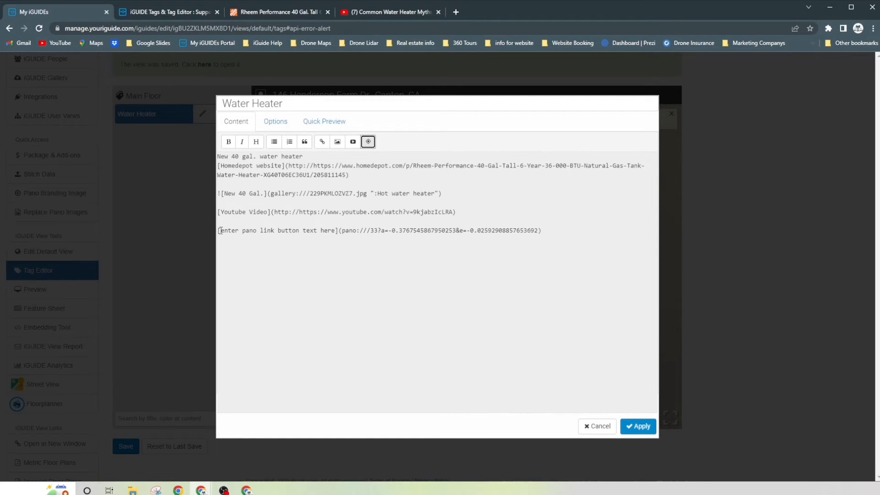
Replace the pano link's placeholder text with "Hot water heater" and apply the tag's content.
drag(221, 230, 336, 230)
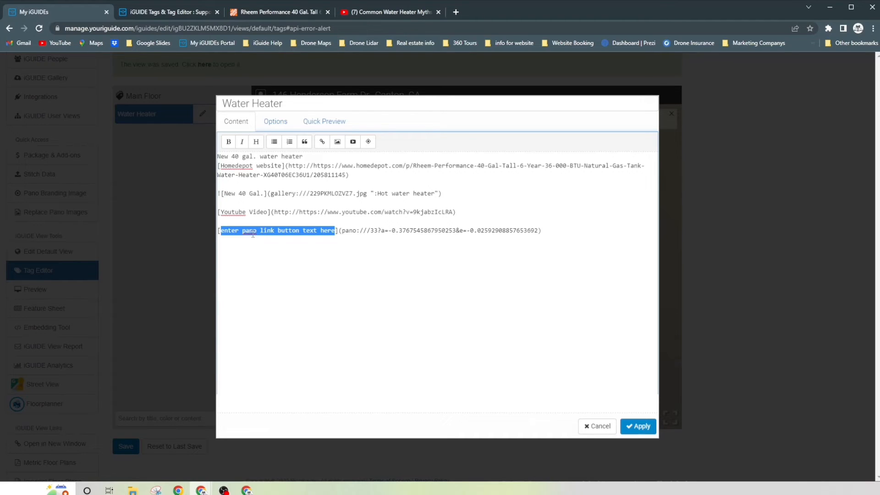
text(Hot water heater)
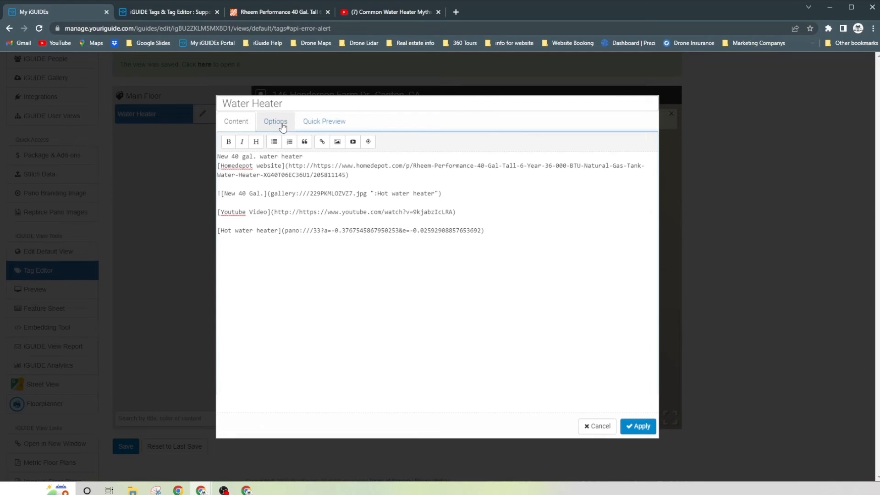
click(639, 426)
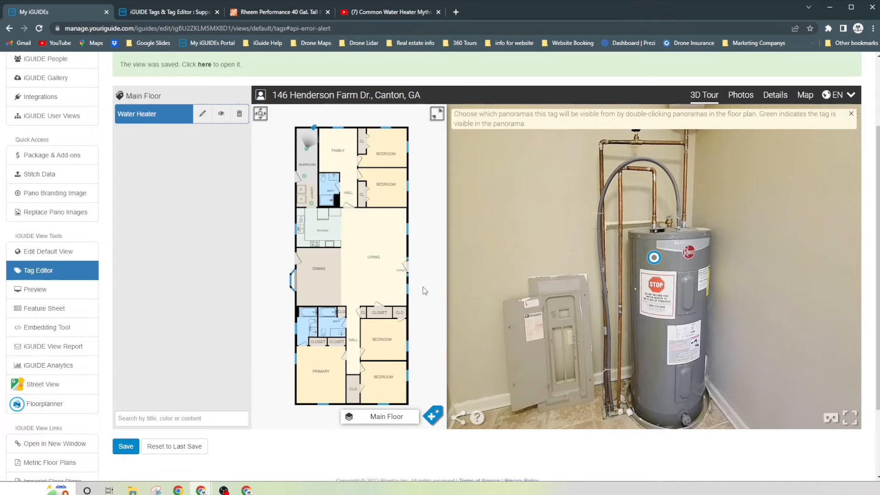
Color the Water Heater tag green with a stem height of -9 in, and save the view.
click(202, 115)
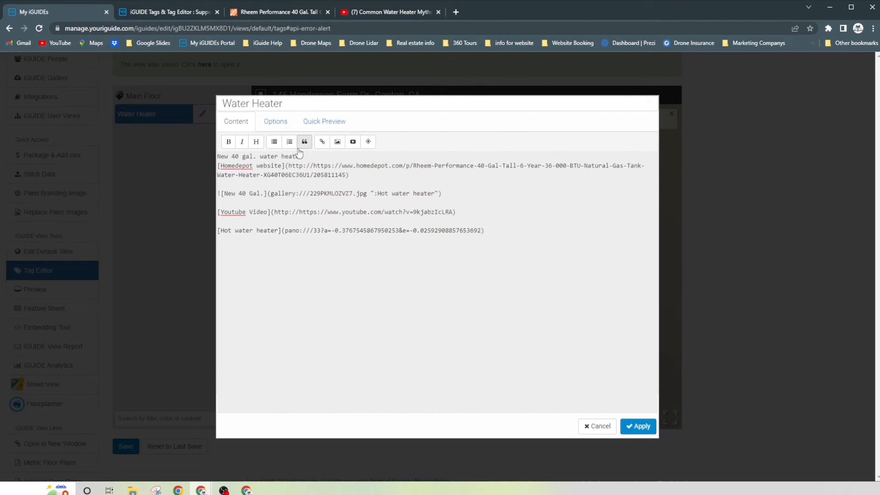
click(272, 123)
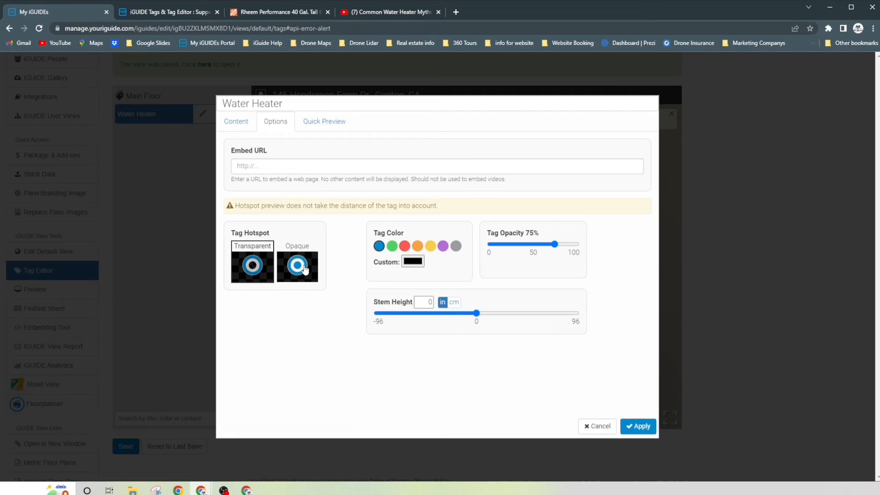
click(391, 246)
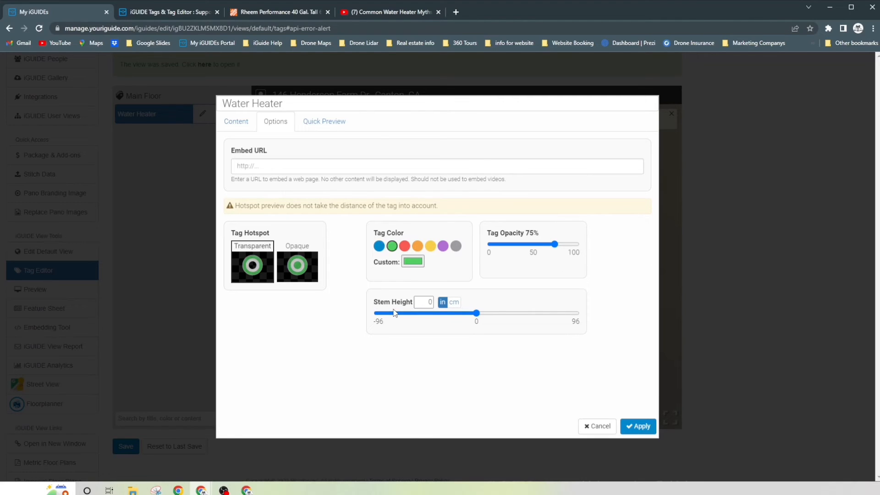
mouse_move(475, 316)
mouse_down()
mouse_move(496, 320)
mouse_move(462, 321)
mouse_up()
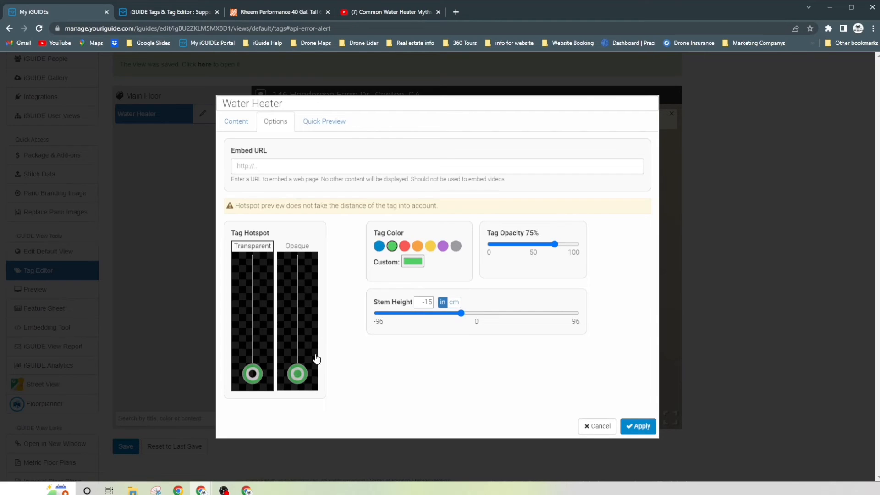
mouse_move(461, 316)
mouse_down()
mouse_move(492, 317)
mouse_move(468, 317)
mouse_up()
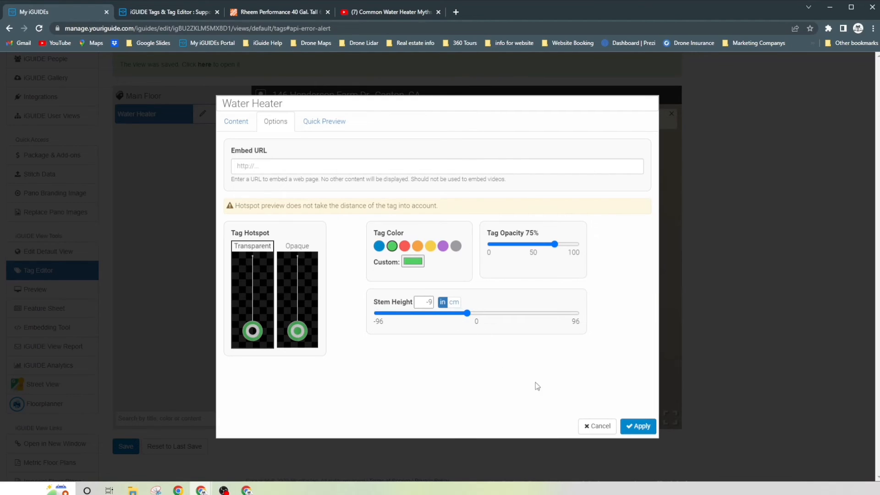
click(641, 426)
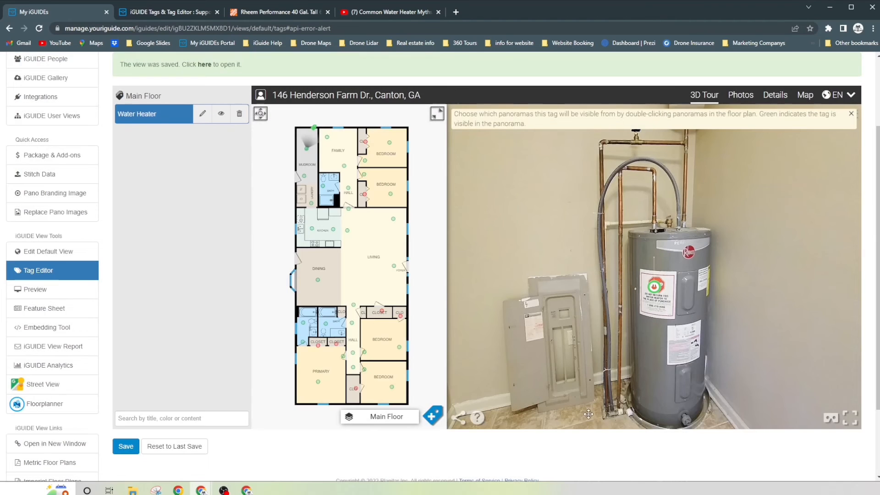
drag(658, 321, 612, 332)
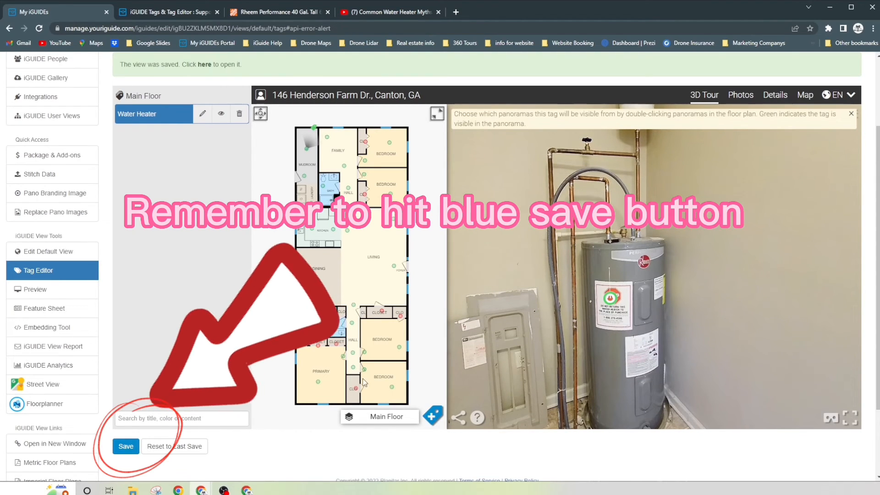
click(128, 447)
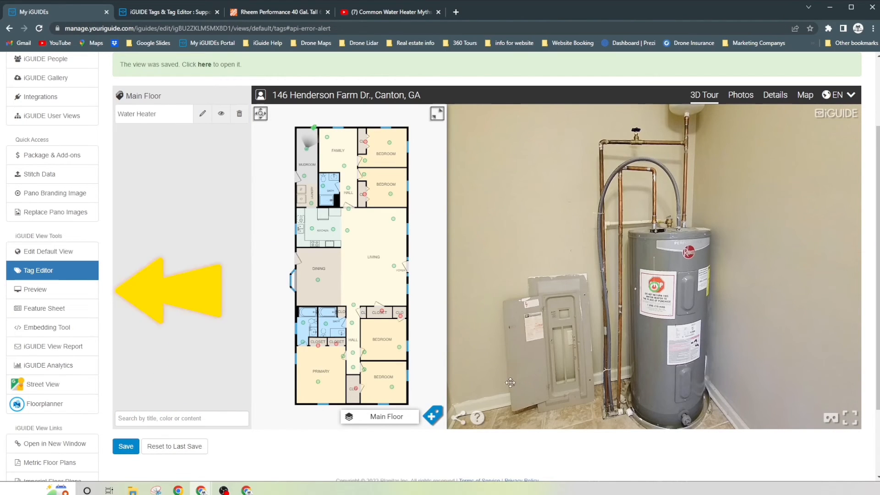
Preview the 3D tour and jump to the Water Heater tag from the tour's tag list.
click(45, 290)
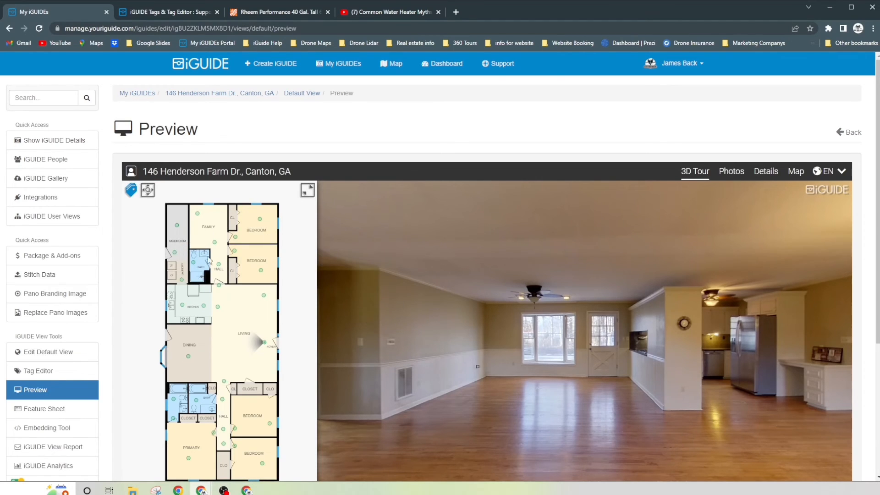
scroll(108, 263, down, 1)
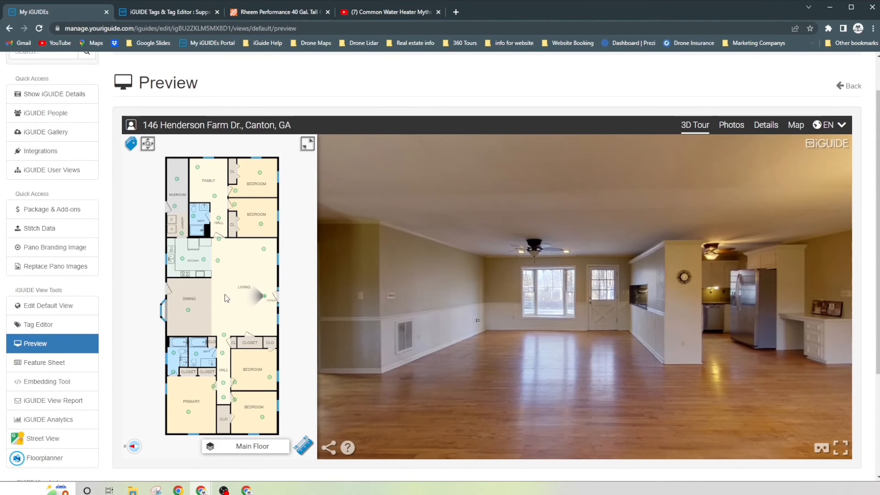
click(131, 144)
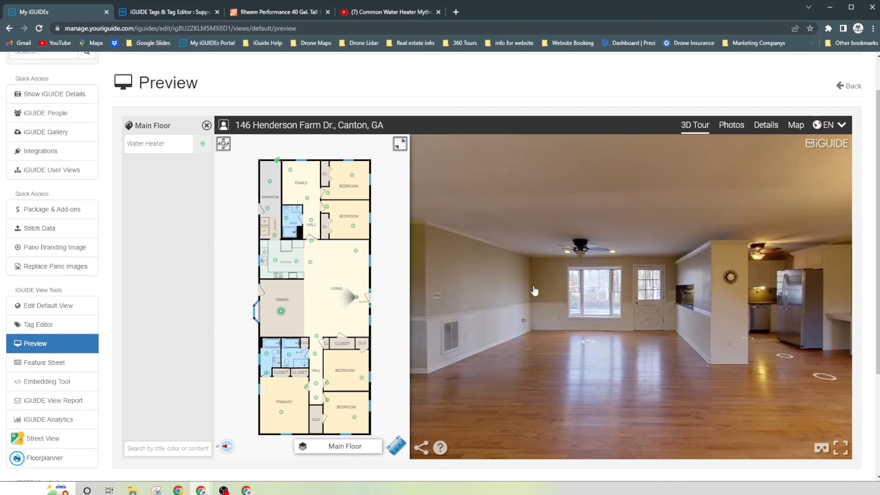
drag(547, 315, 470, 333)
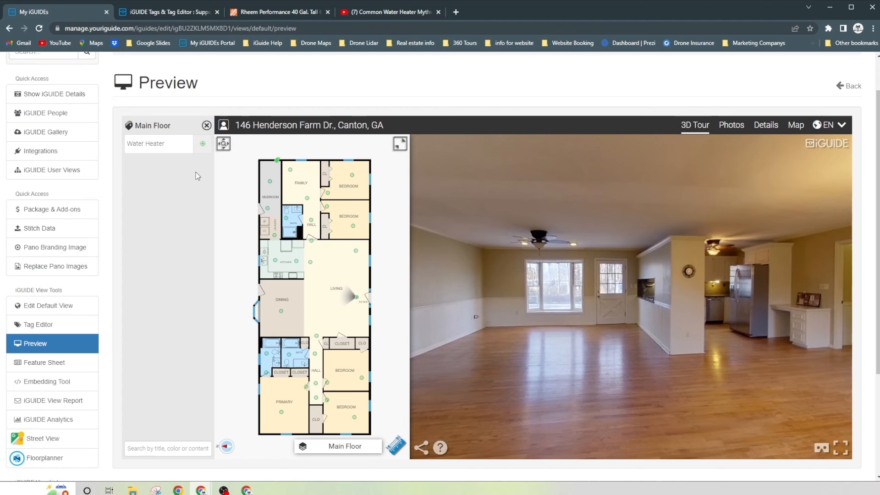
click(147, 150)
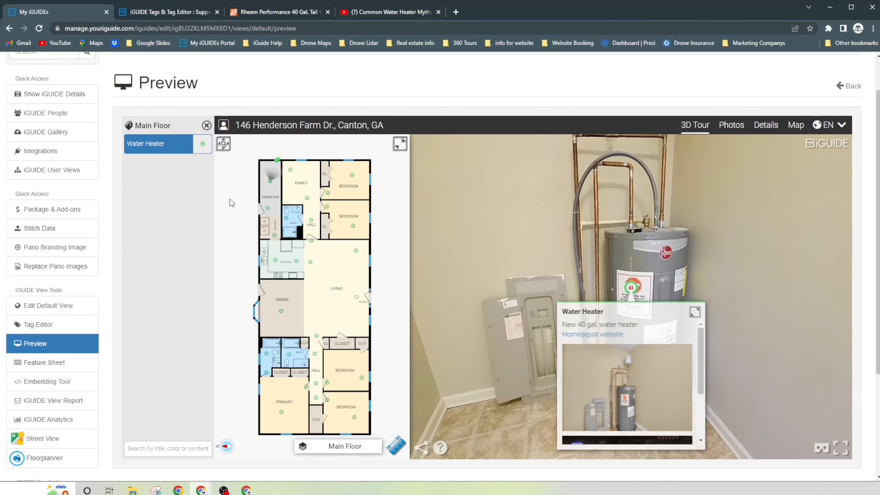
Enlarge the Water Heater tag's pop-up and try its Homedepot website link.
drag(566, 240, 499, 225)
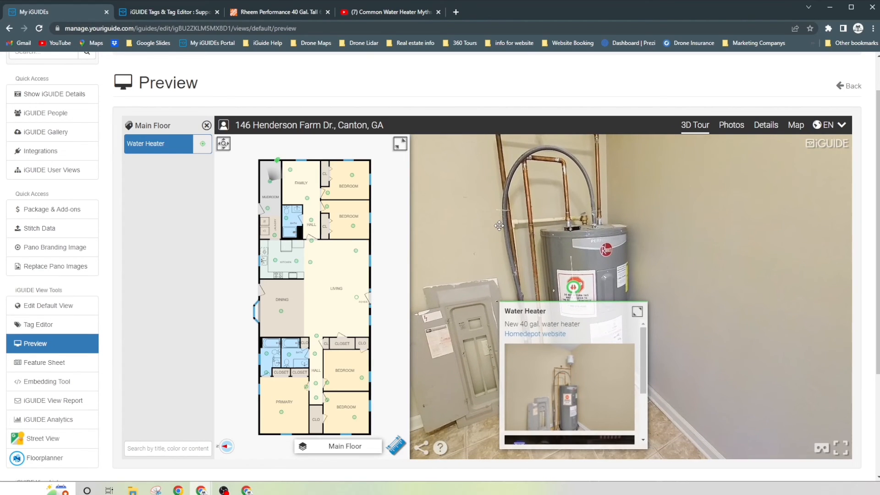
click(637, 313)
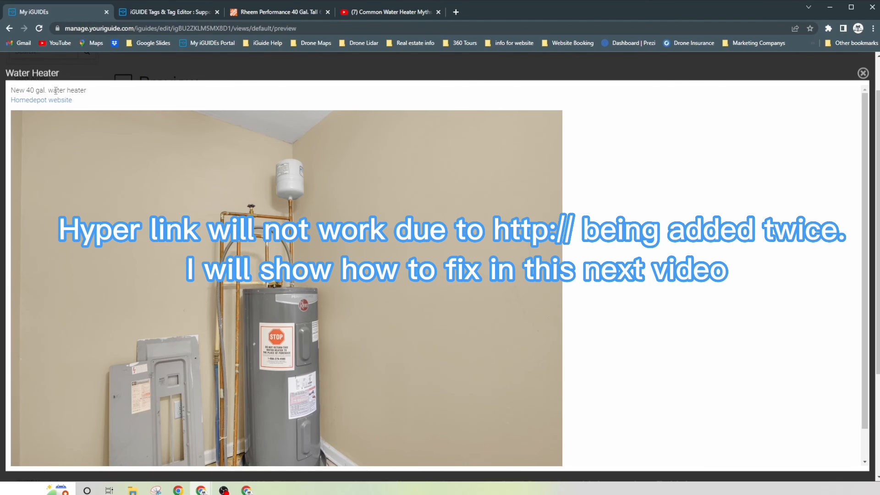
click(34, 103)
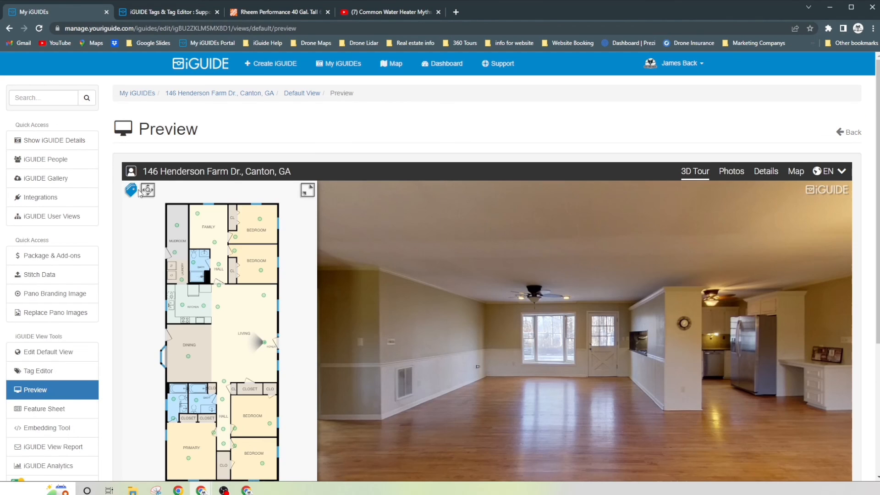
Search the previewed tour's tag list for "water heater".
click(130, 189)
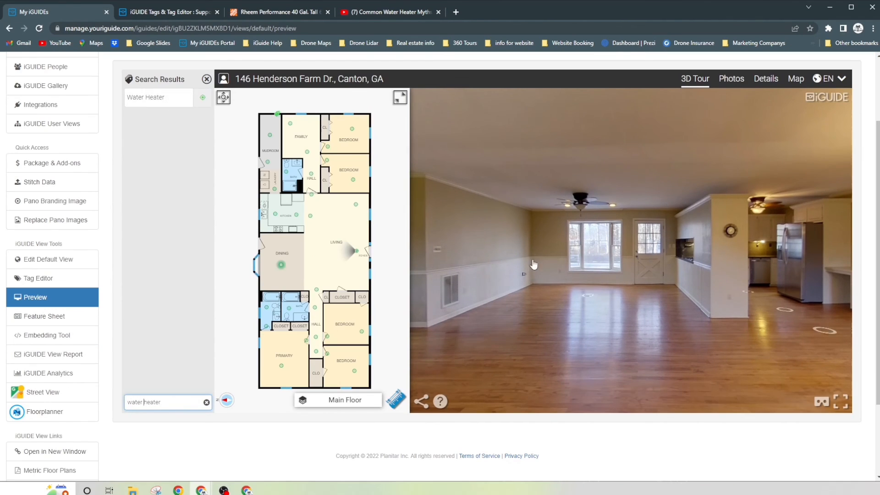
scroll(701, 352, down, 2)
click(203, 182)
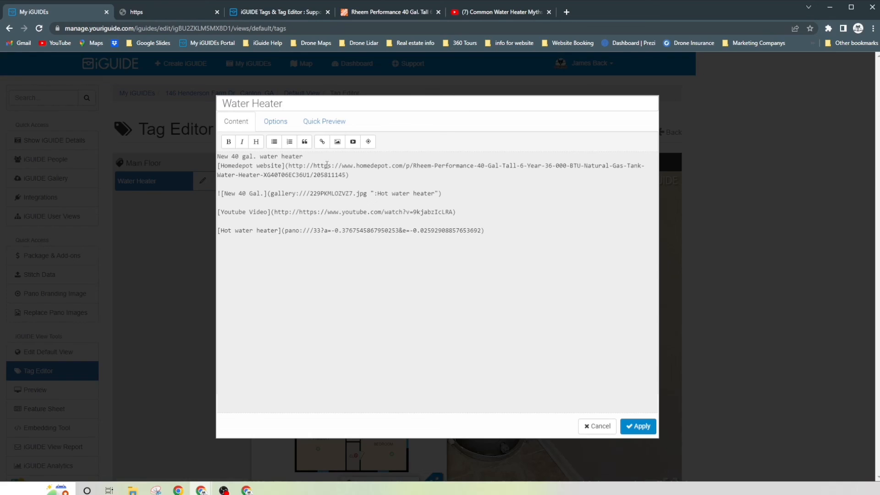
click(312, 165)
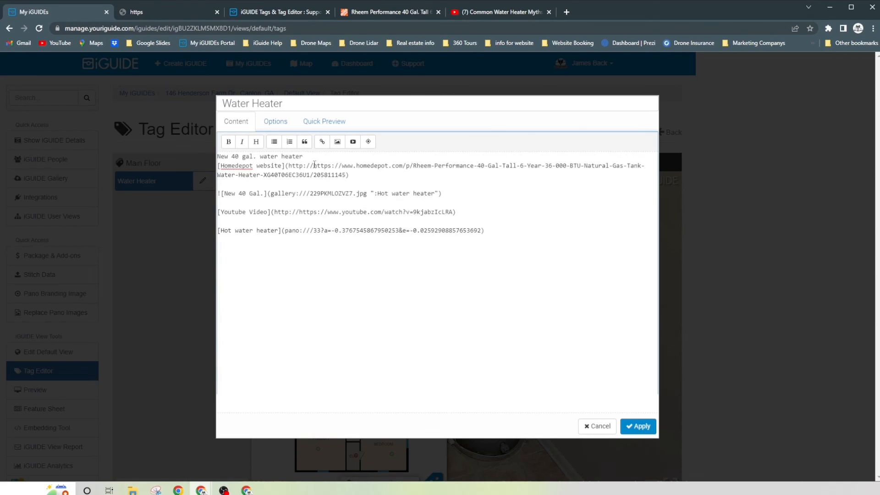
drag(313, 166, 295, 166)
key(BackSpace)
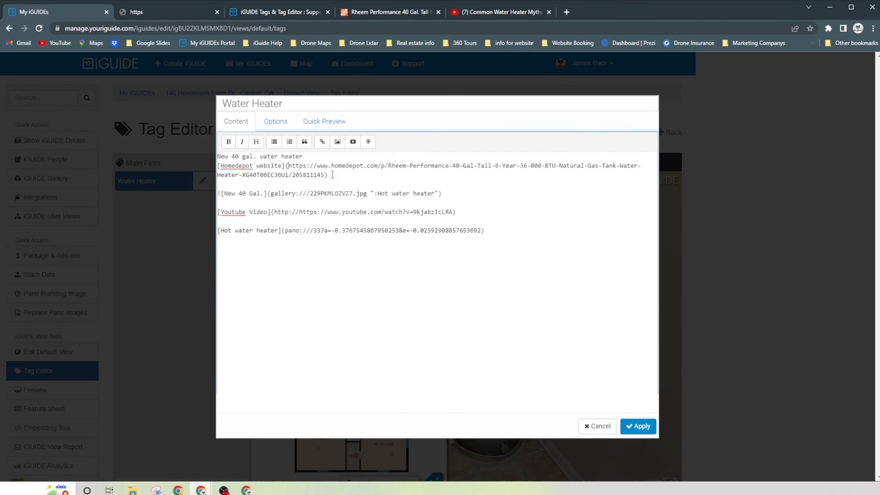
click(635, 426)
scroll(200, 372, down, 4)
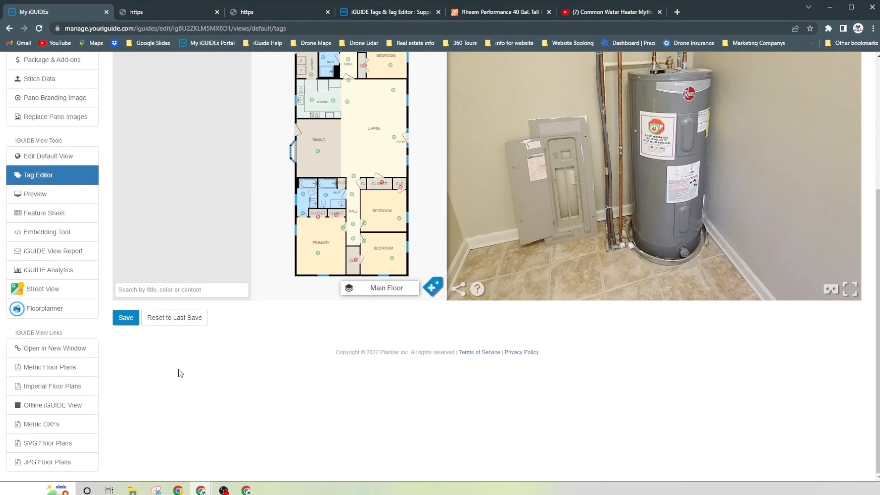
click(126, 319)
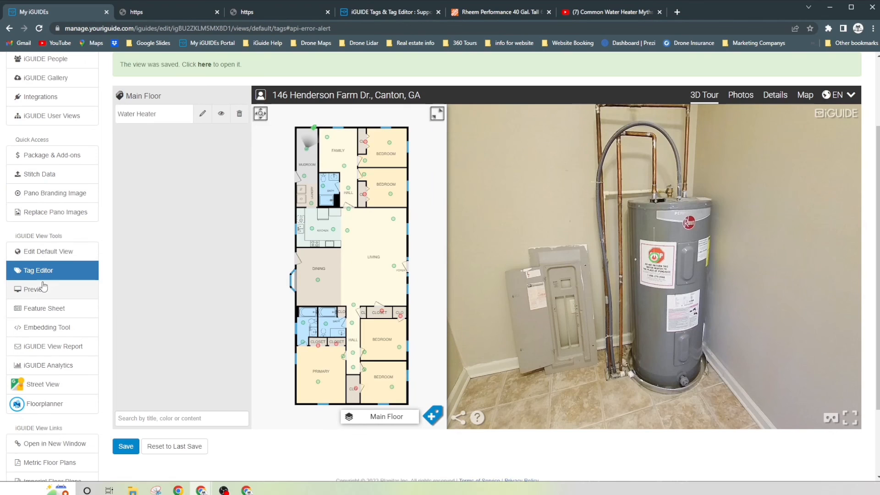
Preview the tour and test the Home Depot website link in the Water Heater tag's pop-up, closing the product page after checking it.
click(44, 288)
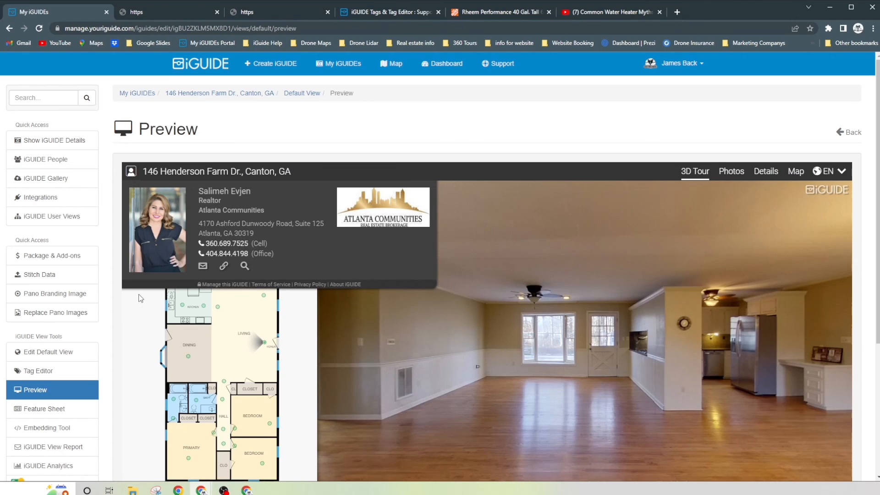
click(130, 189)
click(151, 190)
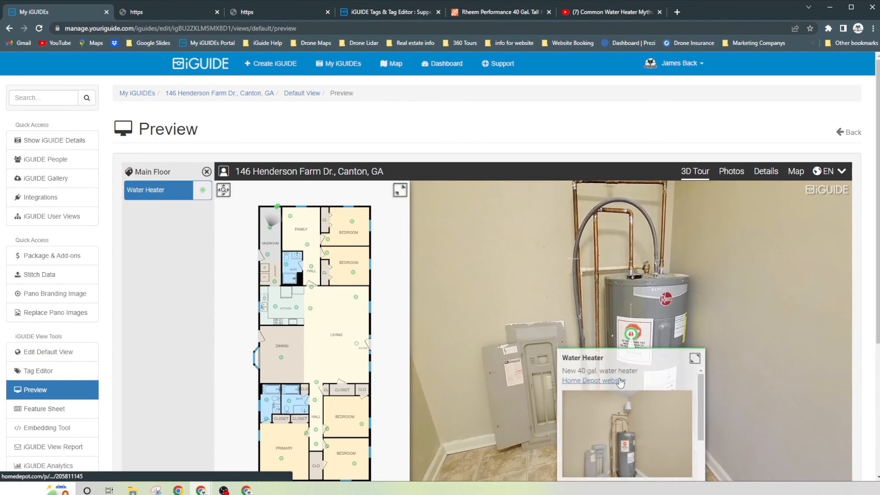
click(607, 384)
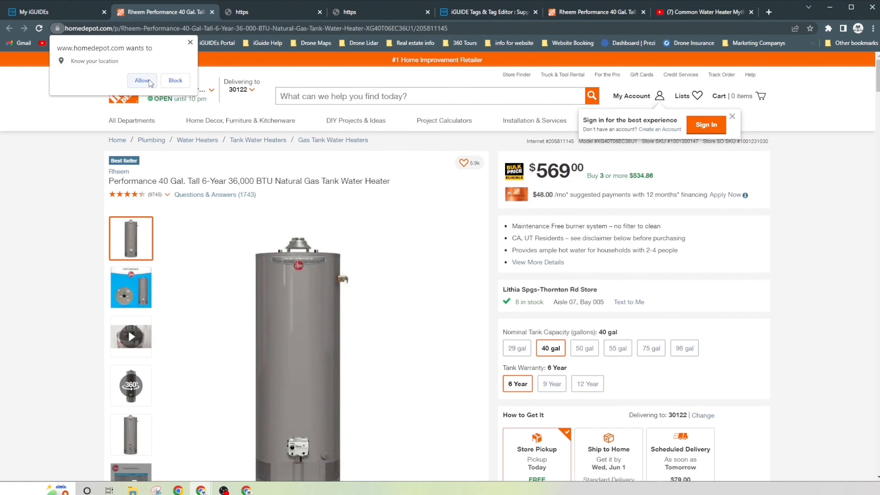
click(191, 43)
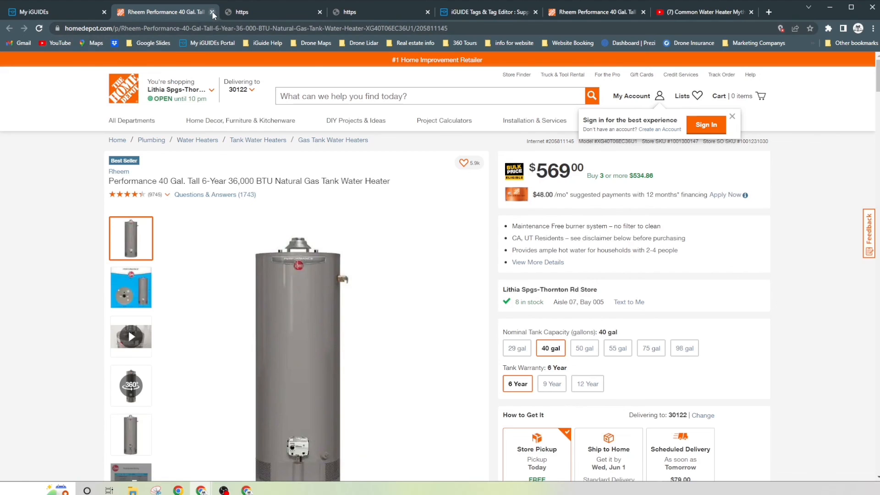
click(212, 12)
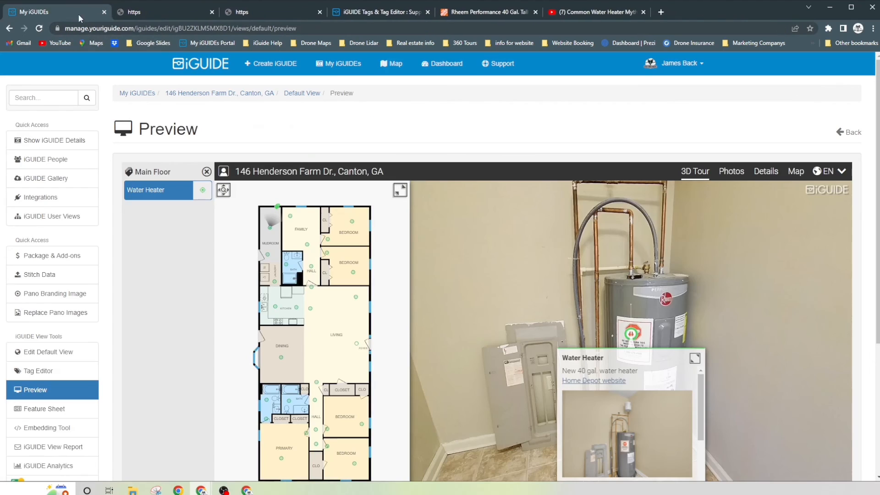
click(38, 369)
click(202, 181)
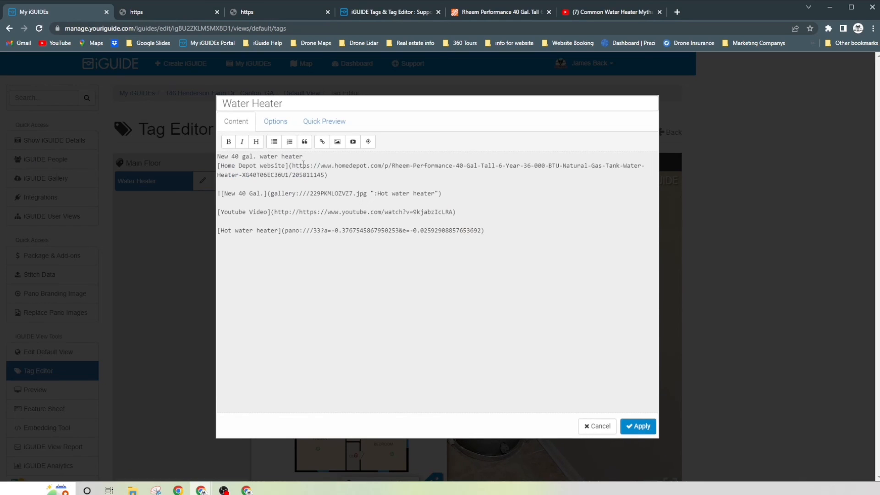
drag(319, 165, 296, 166)
right_click(293, 164)
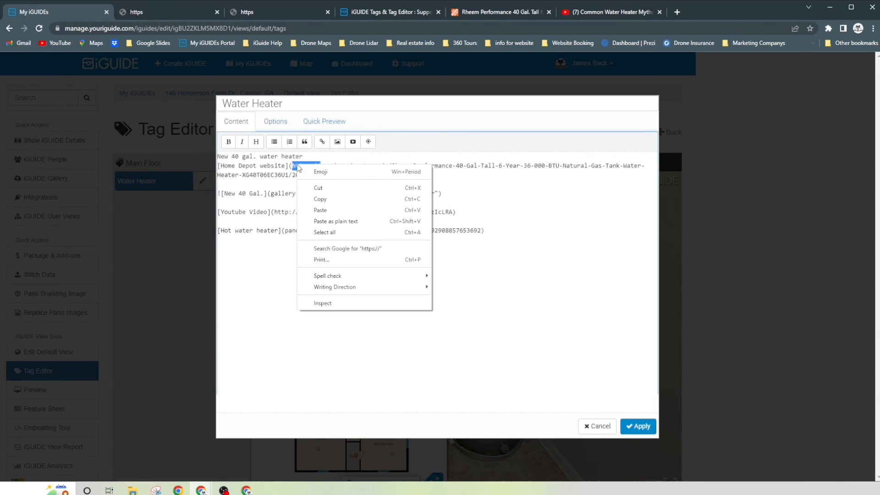
click(333, 197)
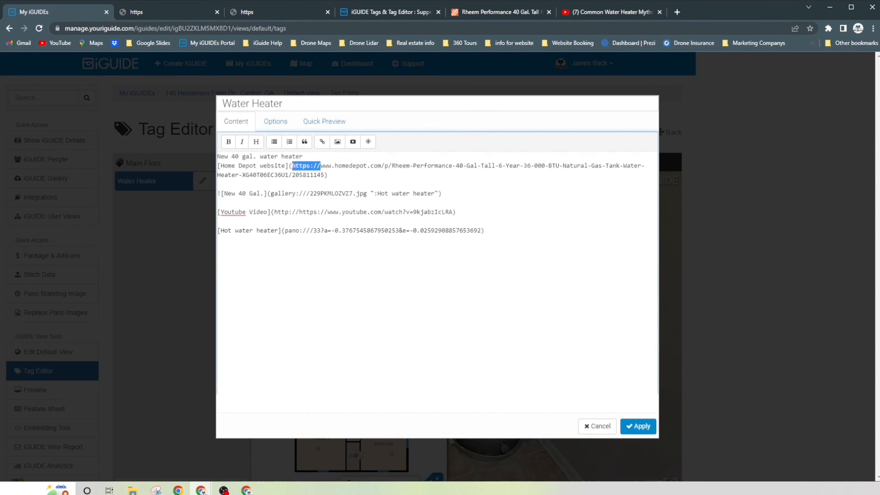
click(302, 174)
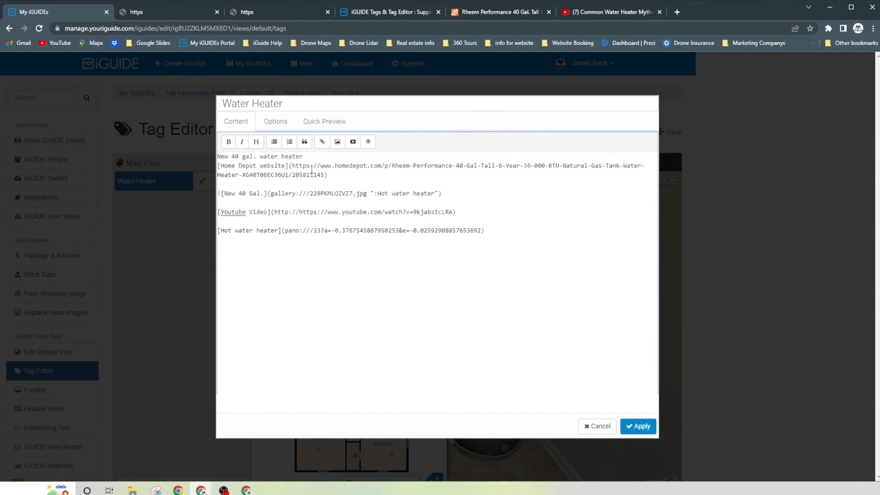